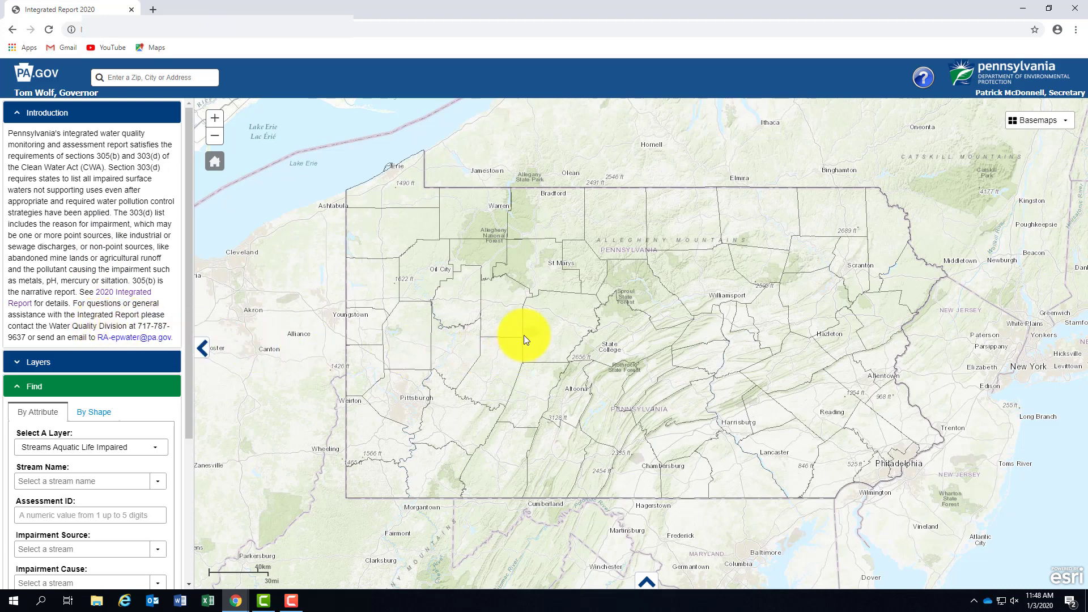
# Display the available basemap choices and expand the Layers section to review its stream, lake and boundary layers
pyautogui.moveTo(524, 335); pyautogui.dragTo(492, 325)
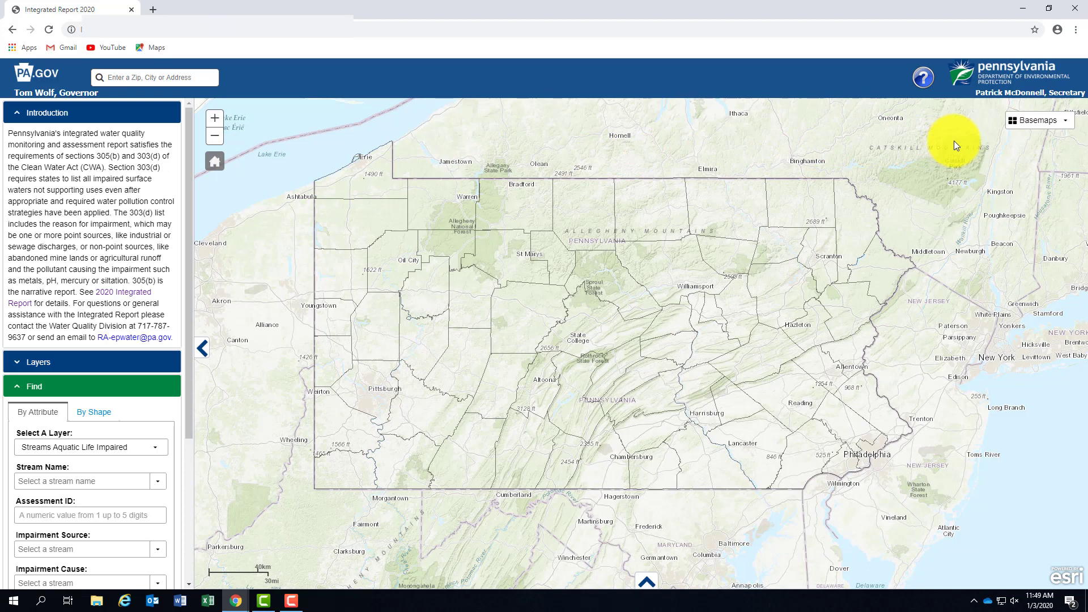
pyautogui.click(1049, 122)
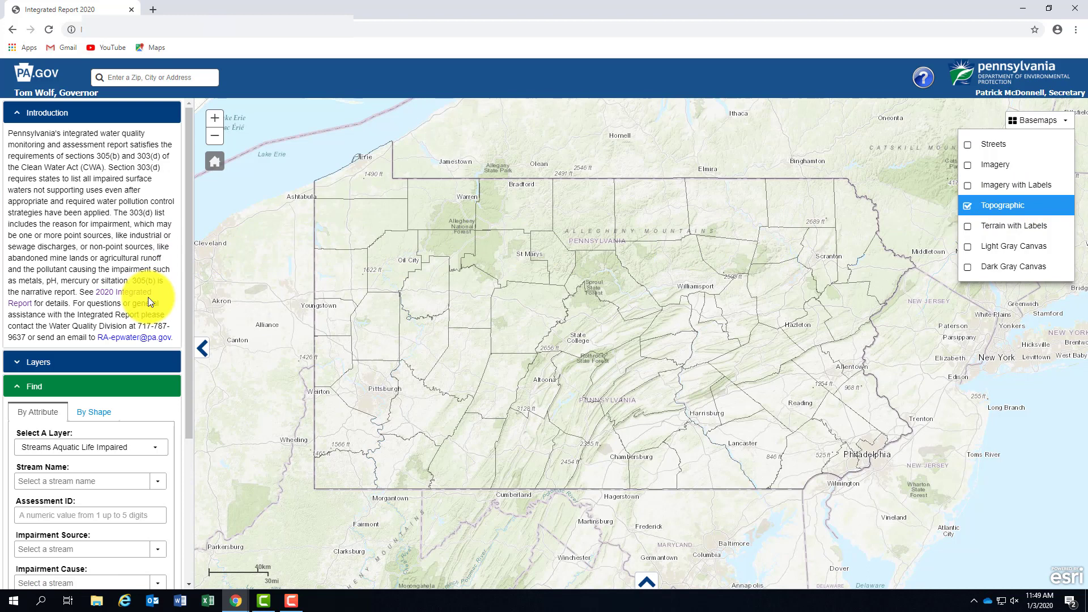
pyautogui.click(48, 367)
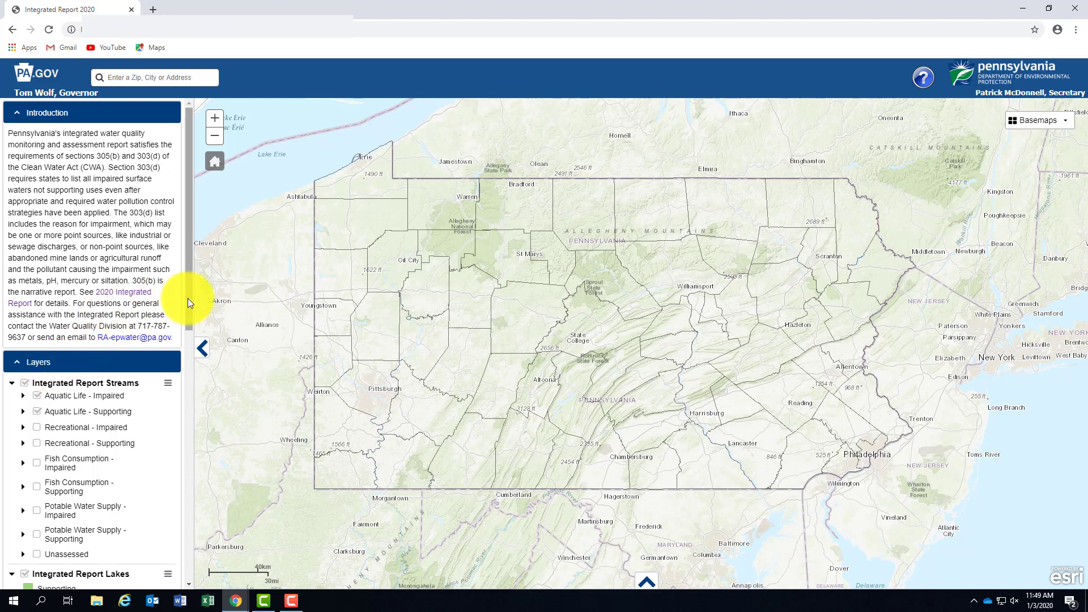
pyautogui.moveTo(188, 298); pyautogui.dragTo(191, 400)
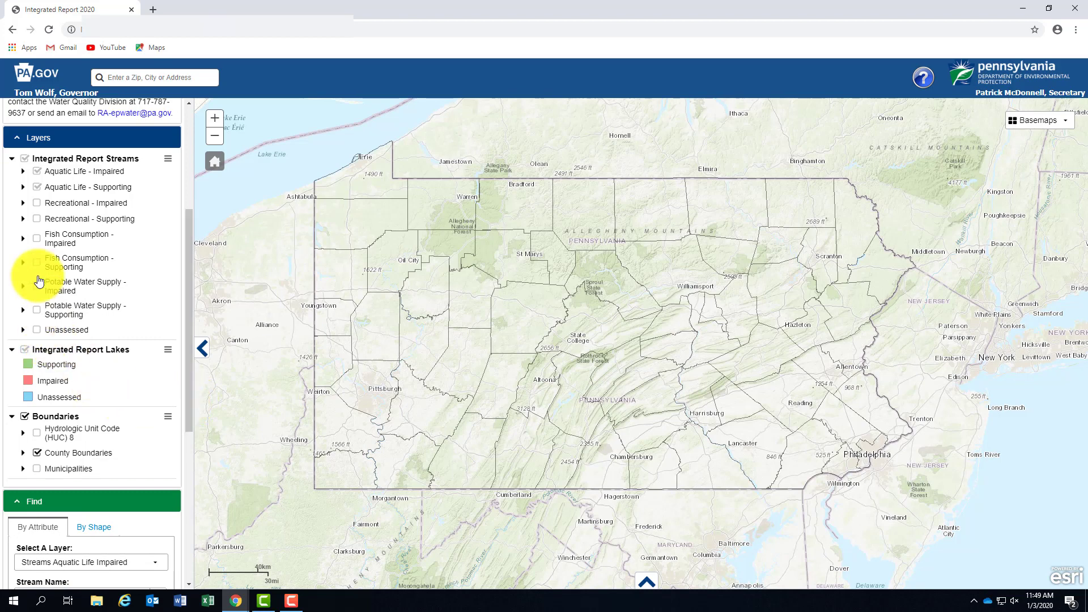
pyautogui.click(38, 171)
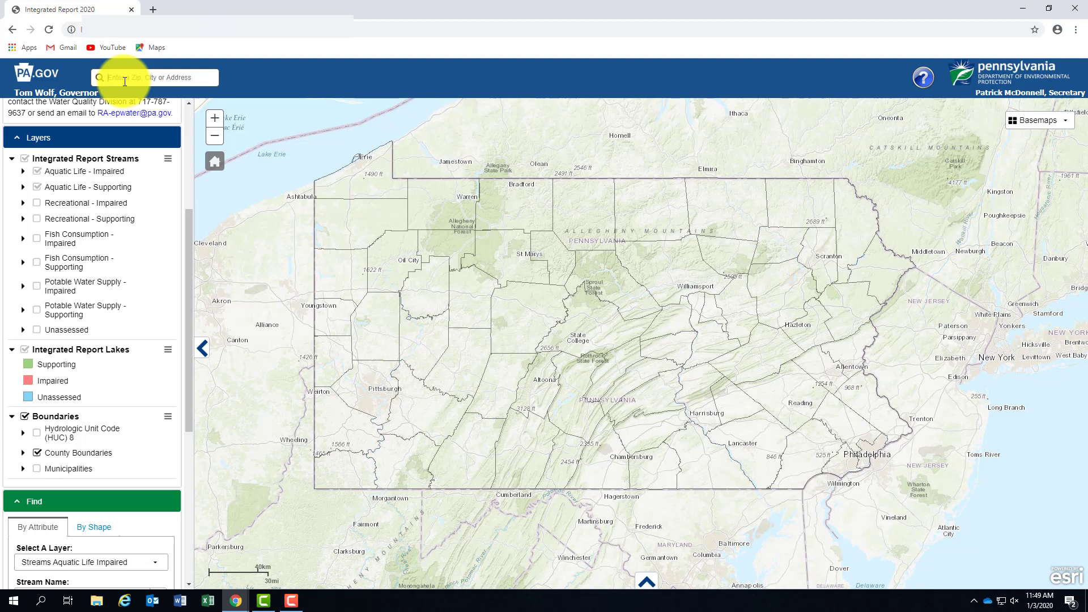
# Search for the location Silver Spring Twp, PA, USA and go to it on the map
pyautogui.write('Silver S')
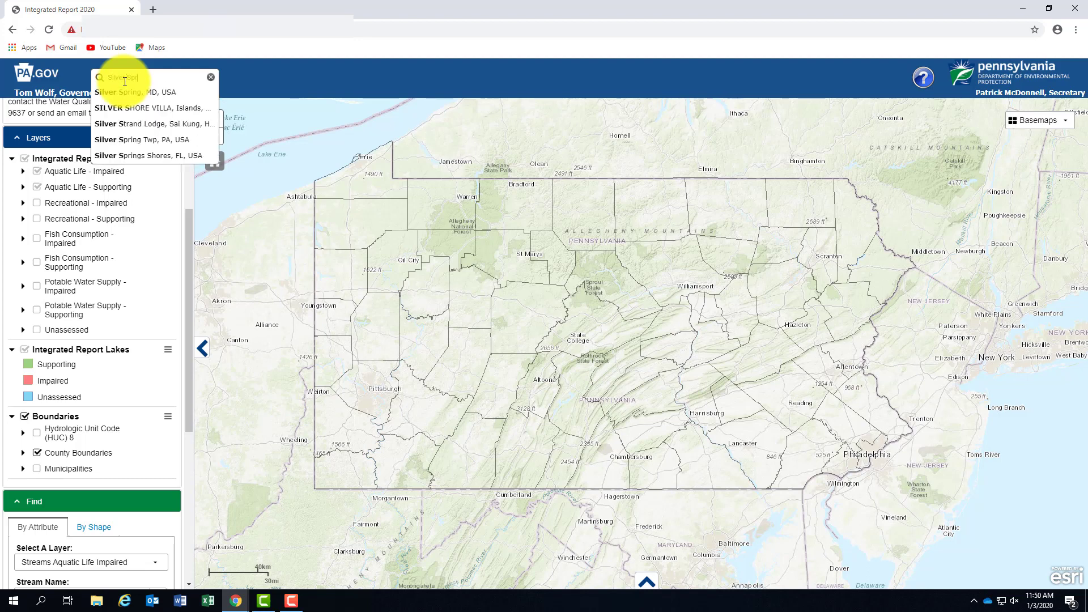
pyautogui.write('pring')
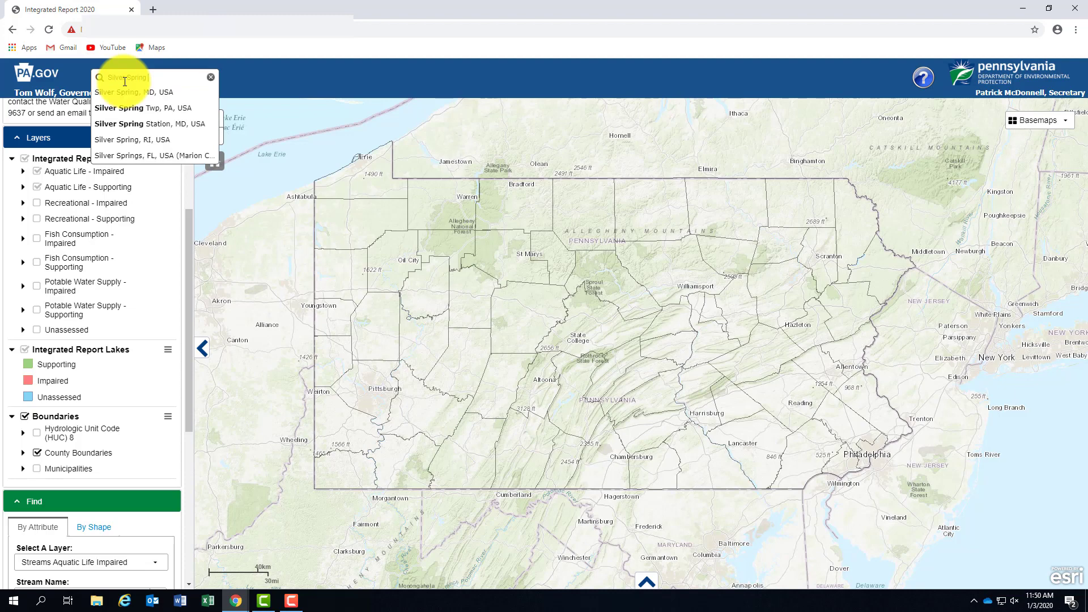
pyautogui.click(130, 108)
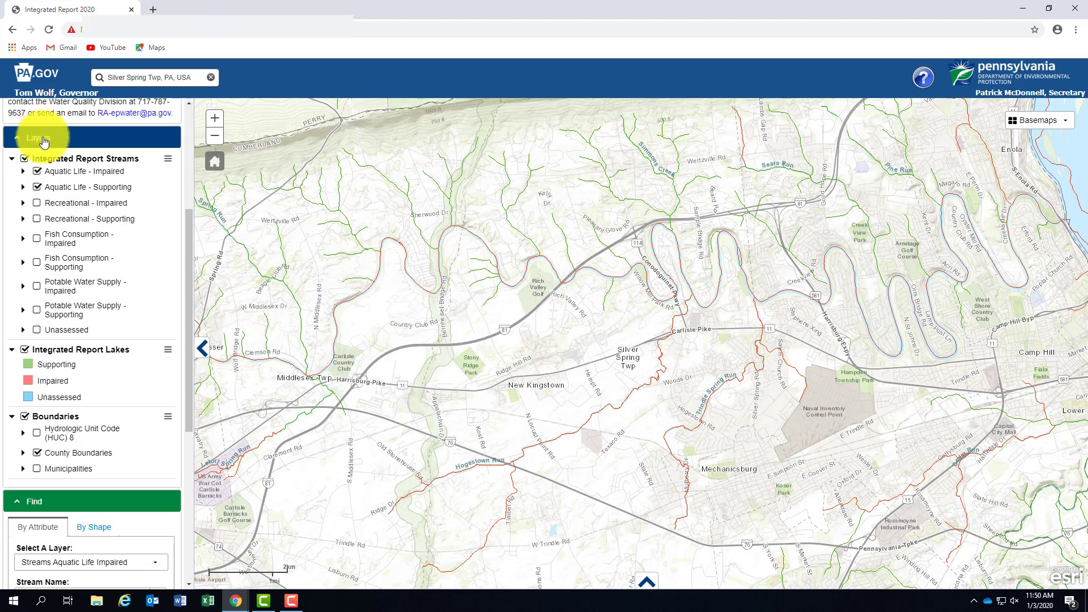
# Show the legends of both Aquatic Life layers and turn on the Recreational, Fish Consumption, Potable Water Supply and Unassessed stream layers
pyautogui.click(23, 173)
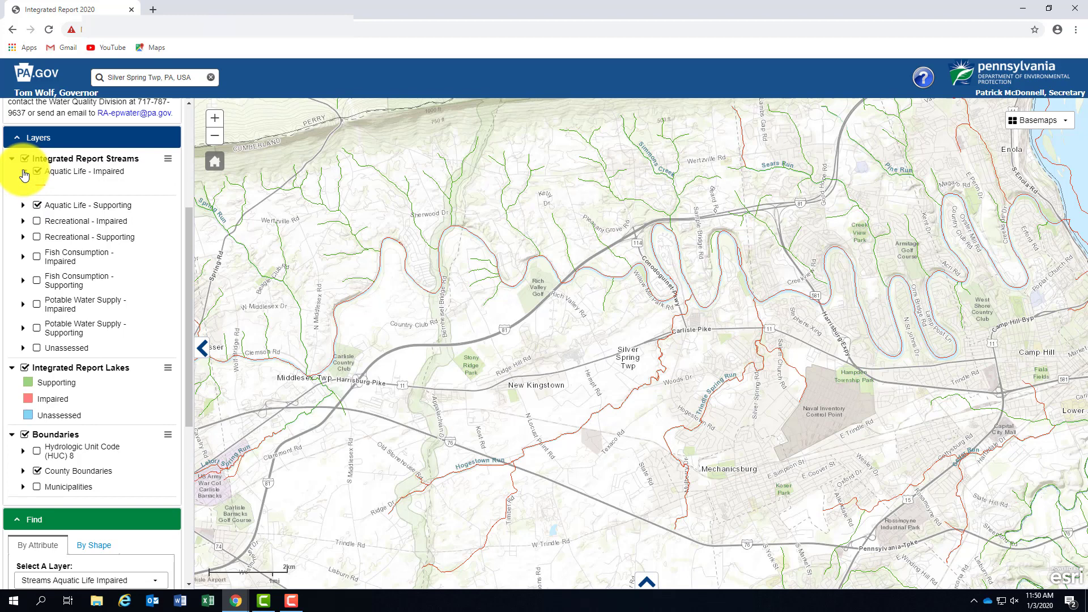
pyautogui.click(23, 207)
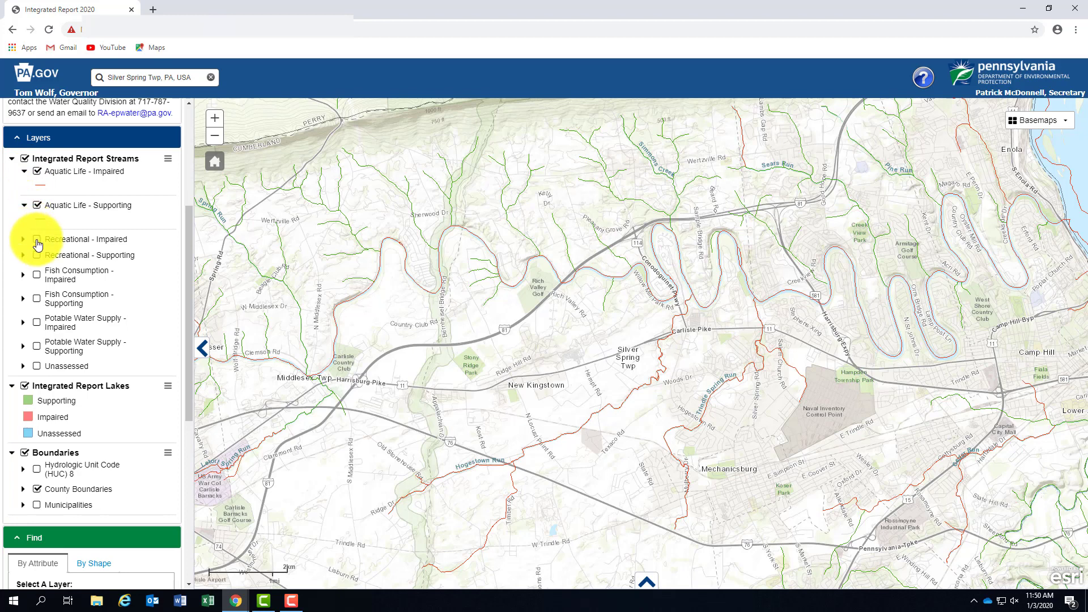
pyautogui.click(37, 241)
pyautogui.click(38, 255)
pyautogui.click(37, 275)
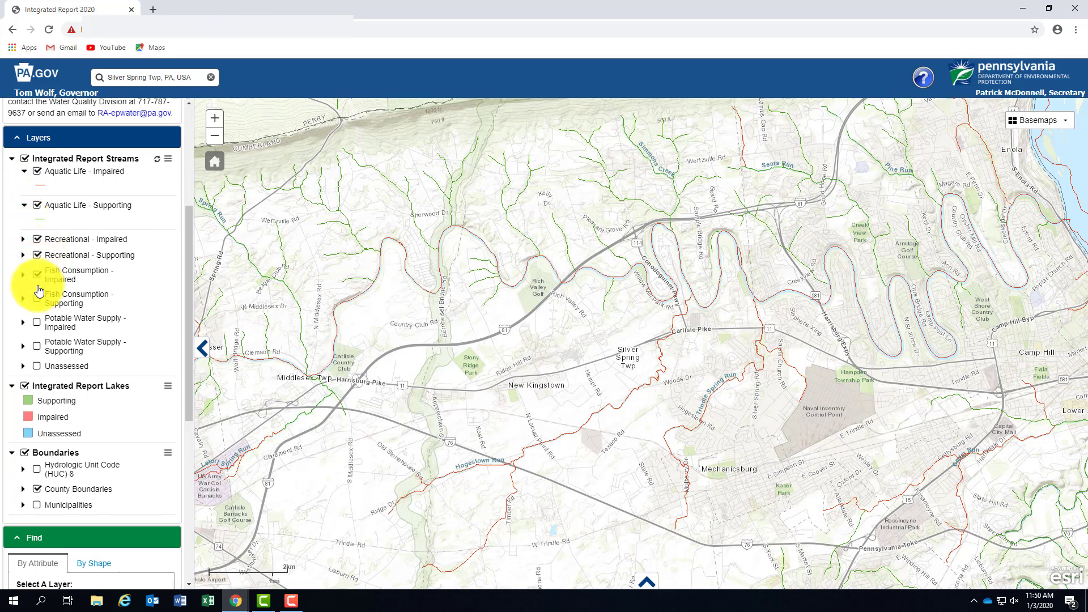
pyautogui.click(37, 297)
pyautogui.click(37, 322)
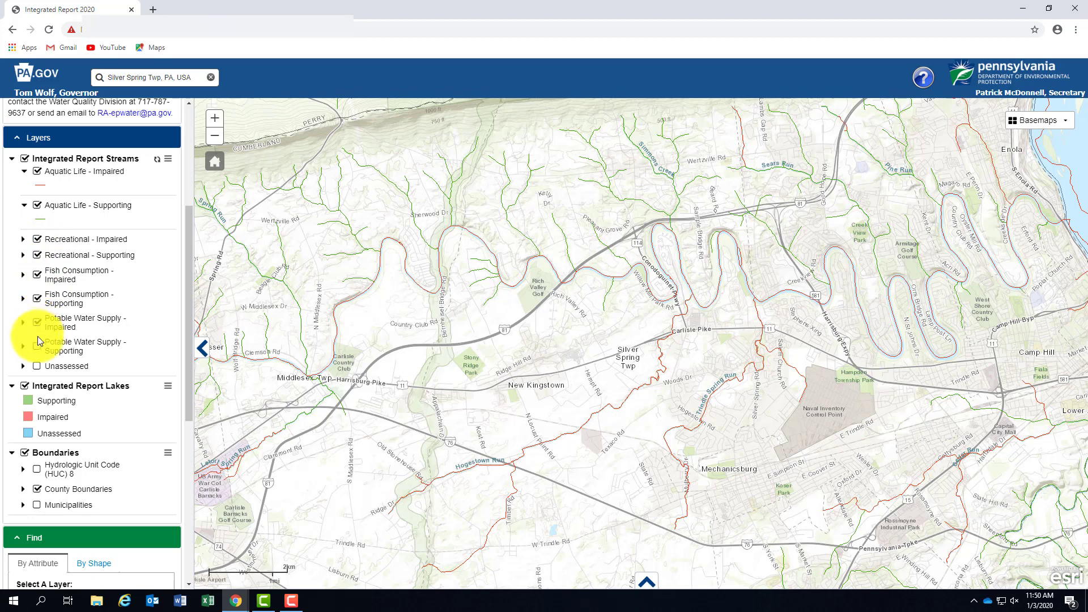
pyautogui.click(38, 345)
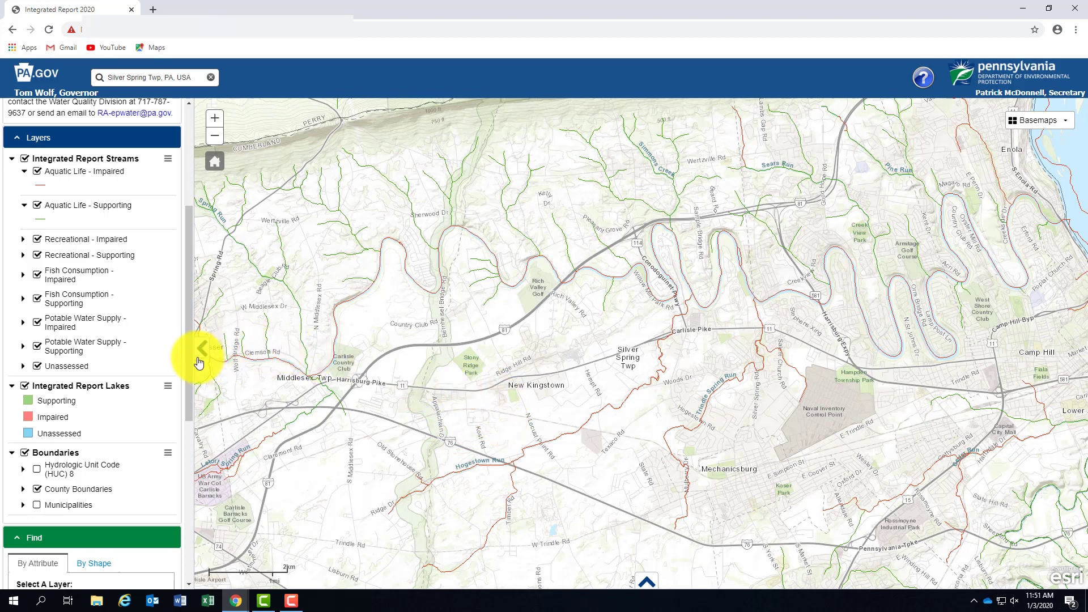
# Set up an attribute search on the Streams - All layer with the stream name Conodoguinet Creek
pyautogui.moveTo(186, 356); pyautogui.dragTo(179, 516)
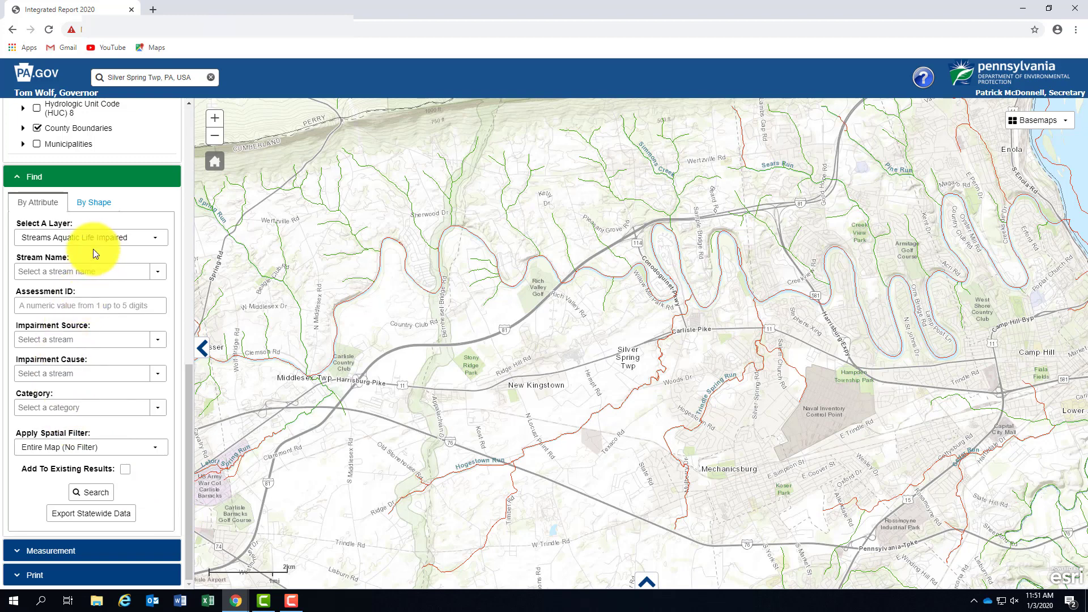
pyautogui.click(144, 243)
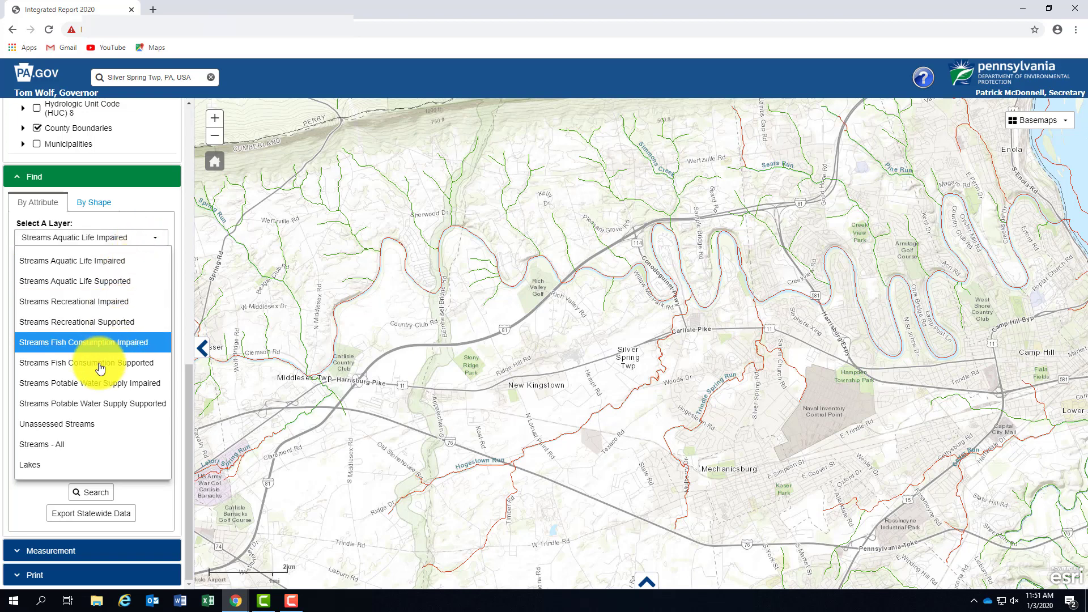
pyautogui.click(99, 445)
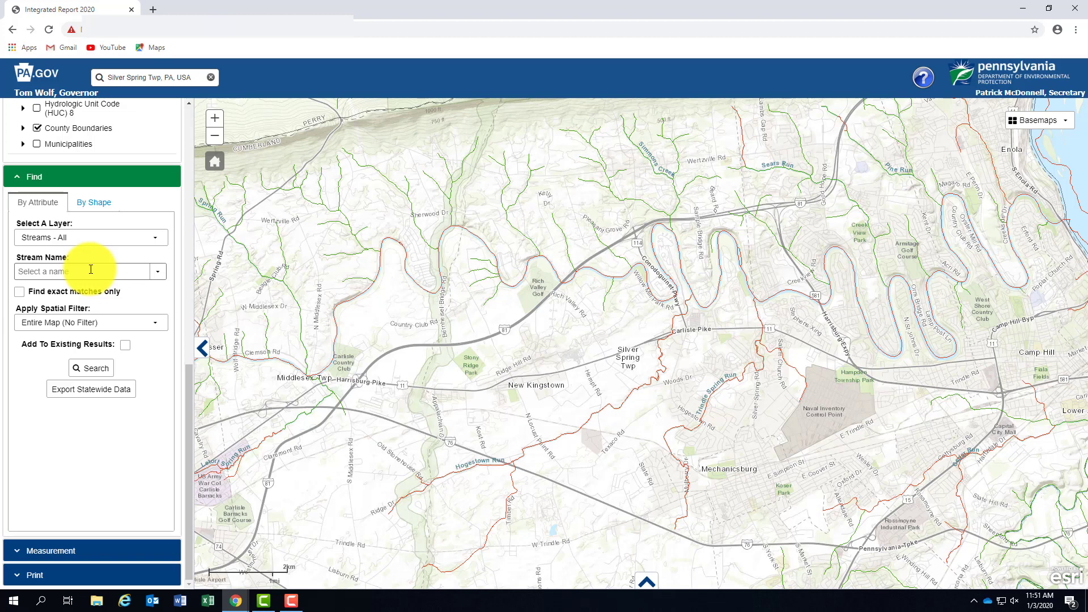
pyautogui.write('Co')
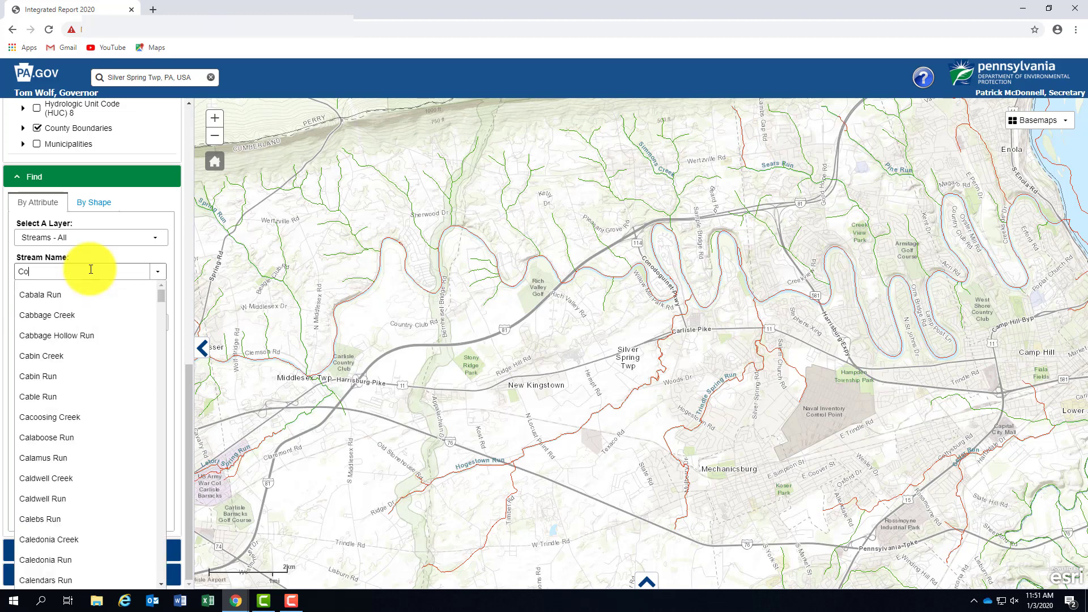
pyautogui.write('nodogui')
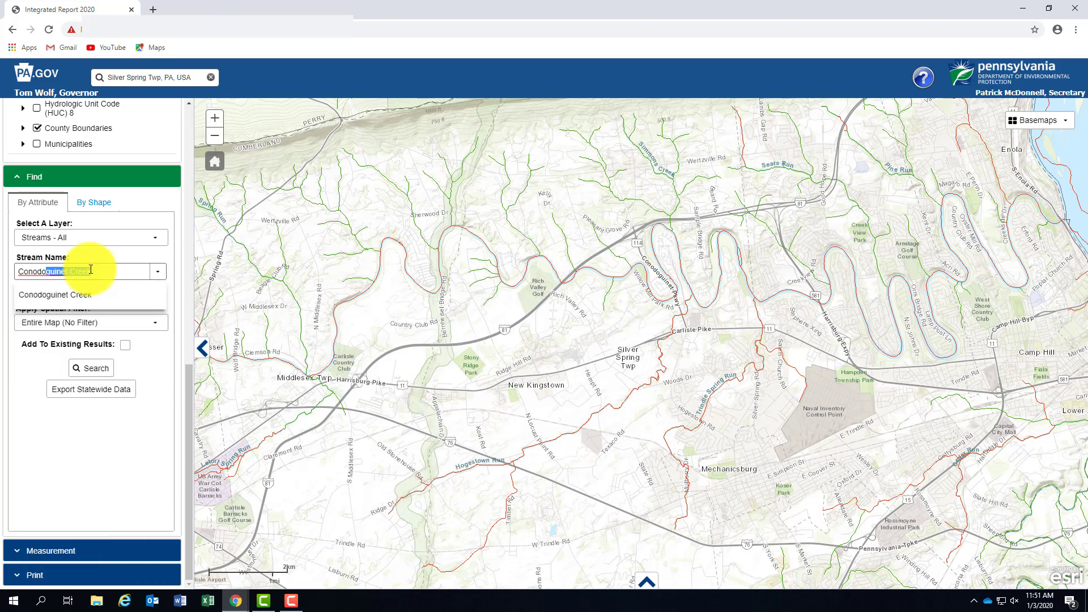
pyautogui.write('net Creek')
pyautogui.click(71, 294)
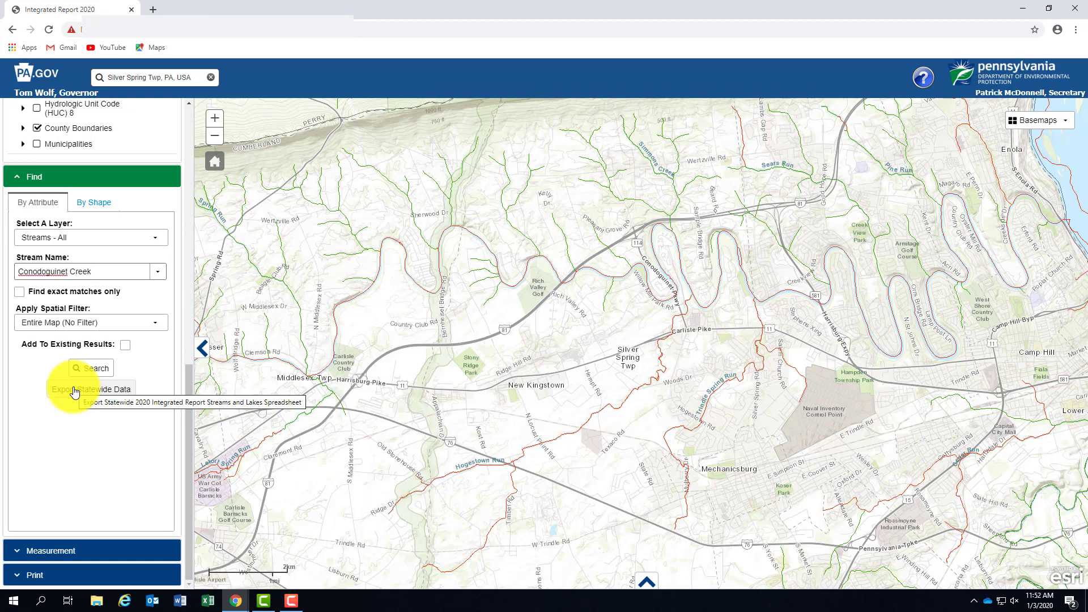
# Check the search fields for the Streams Aquatic Life Impaired layer and restore the Streams - All selection
pyautogui.click(89, 240)
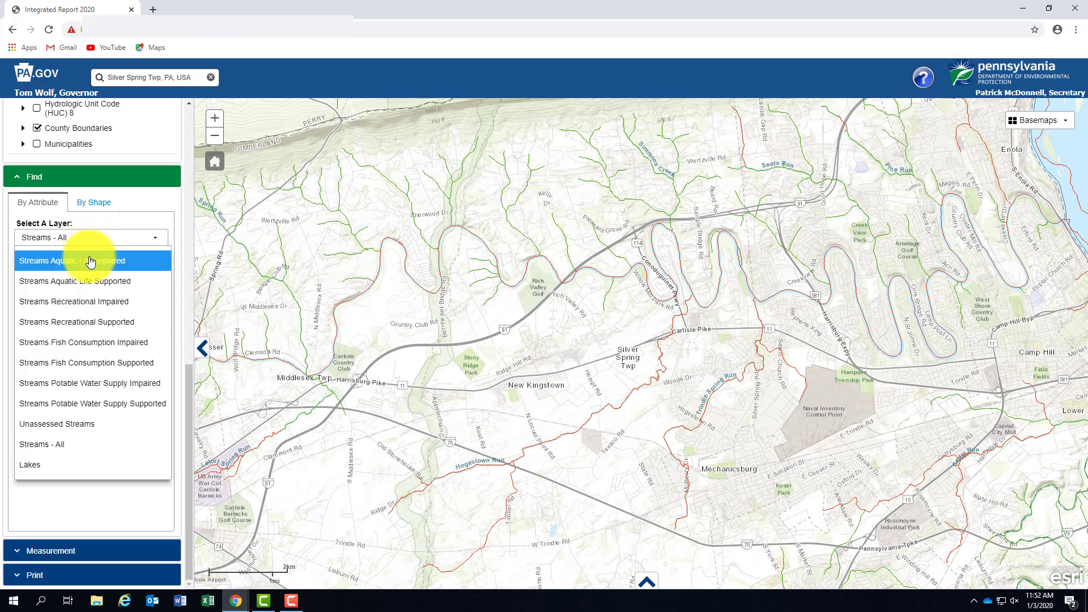
pyautogui.click(91, 262)
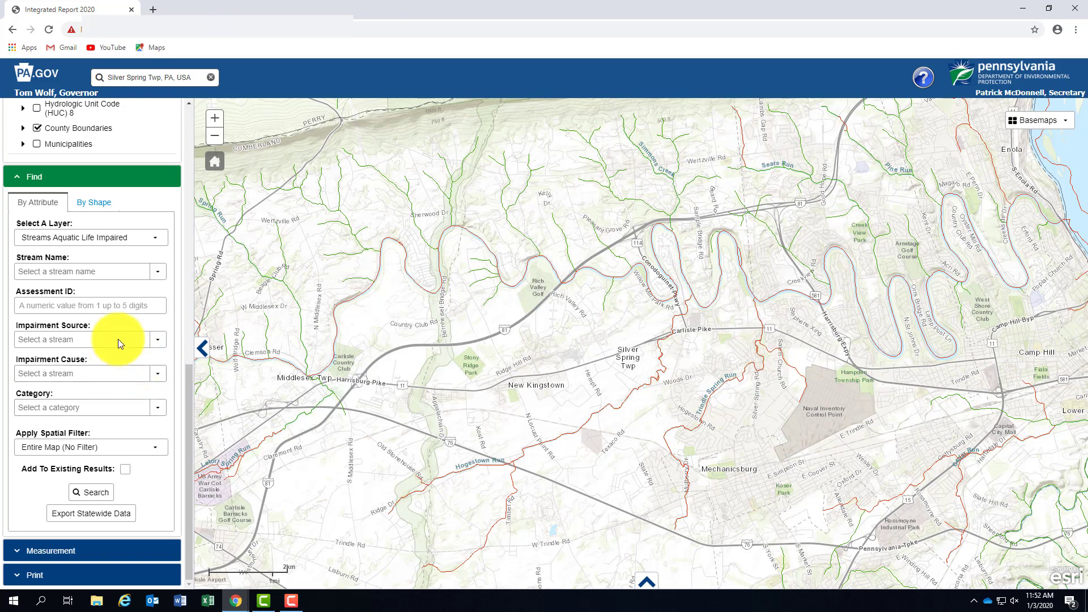
pyautogui.click(146, 241)
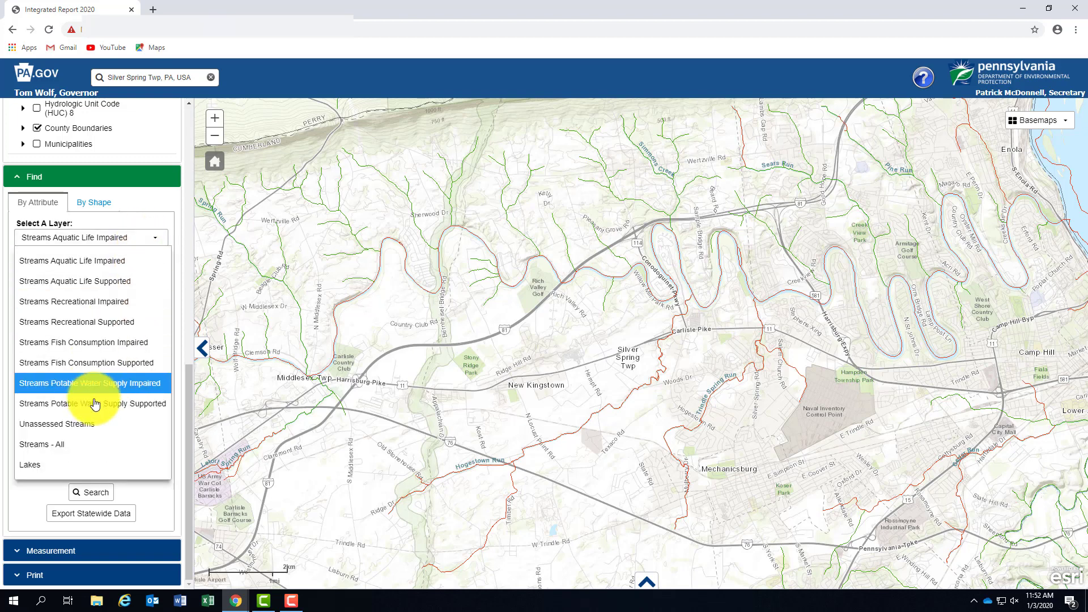
pyautogui.click(94, 447)
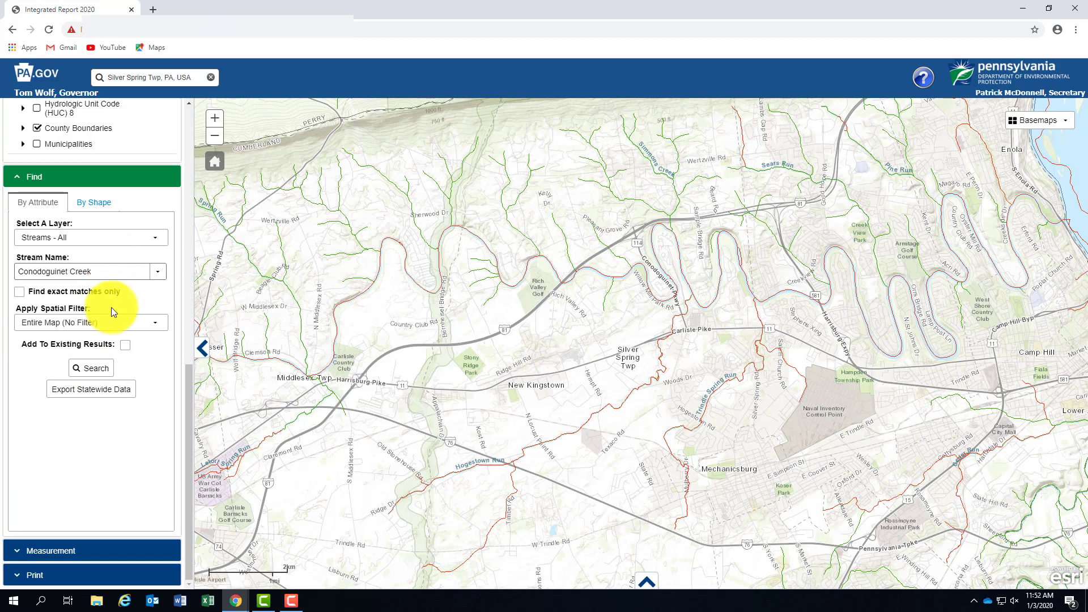
# Run the stream search, enlarge the results table and sort it by Assessed Use Category in descending order
pyautogui.click(101, 369)
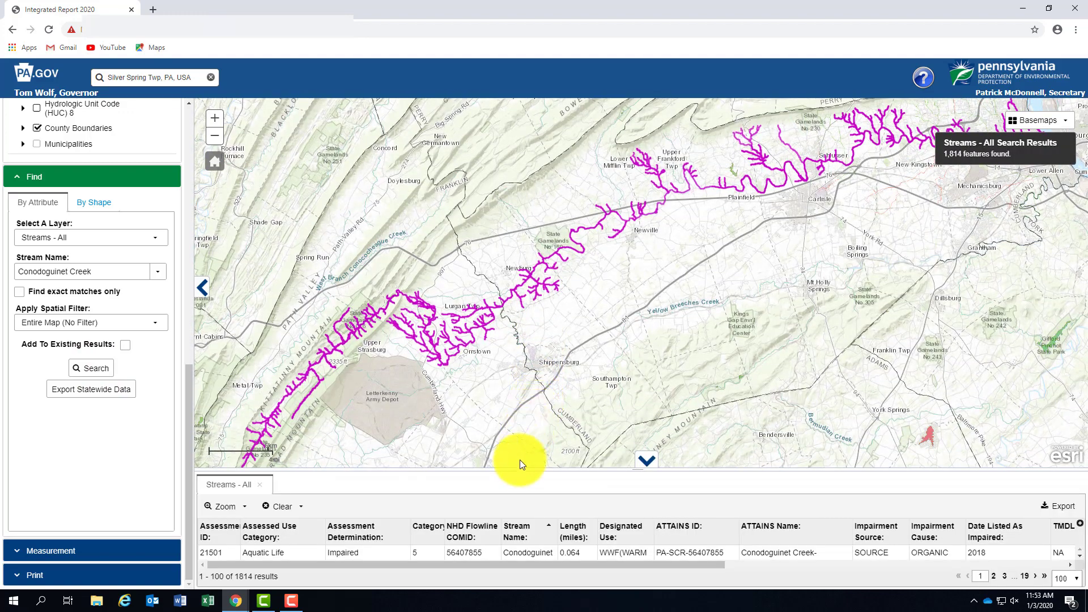
pyautogui.moveTo(518, 468); pyautogui.dragTo(519, 383)
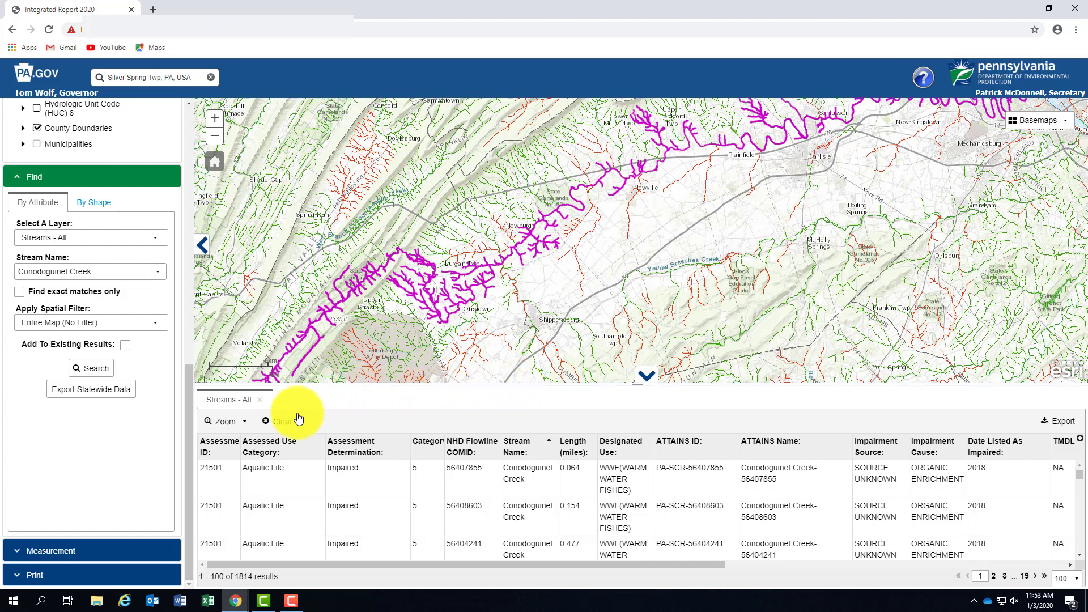
pyautogui.click(292, 450)
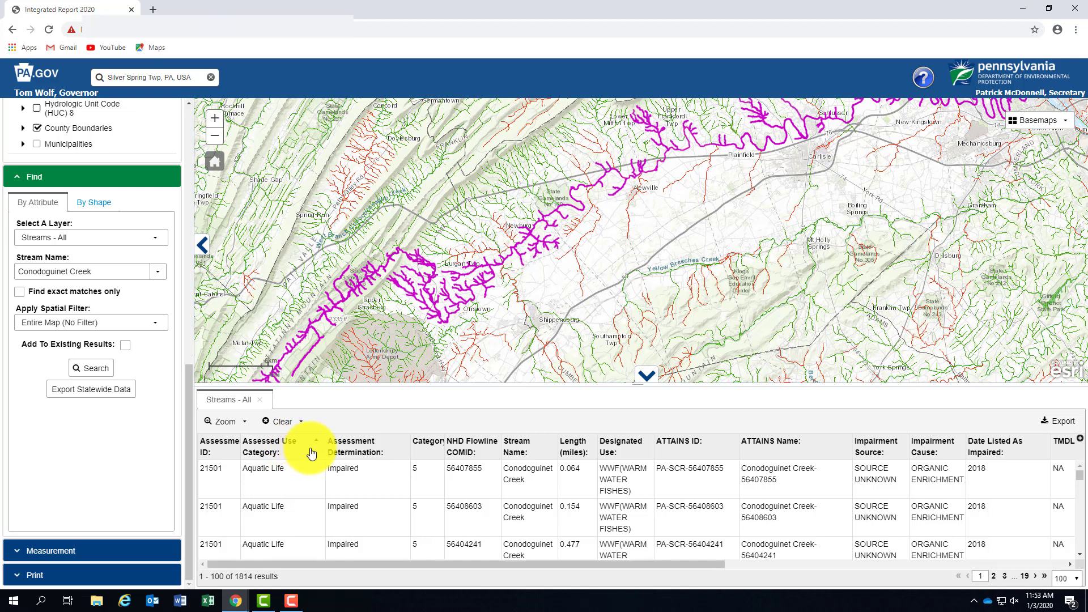
pyautogui.click(313, 453)
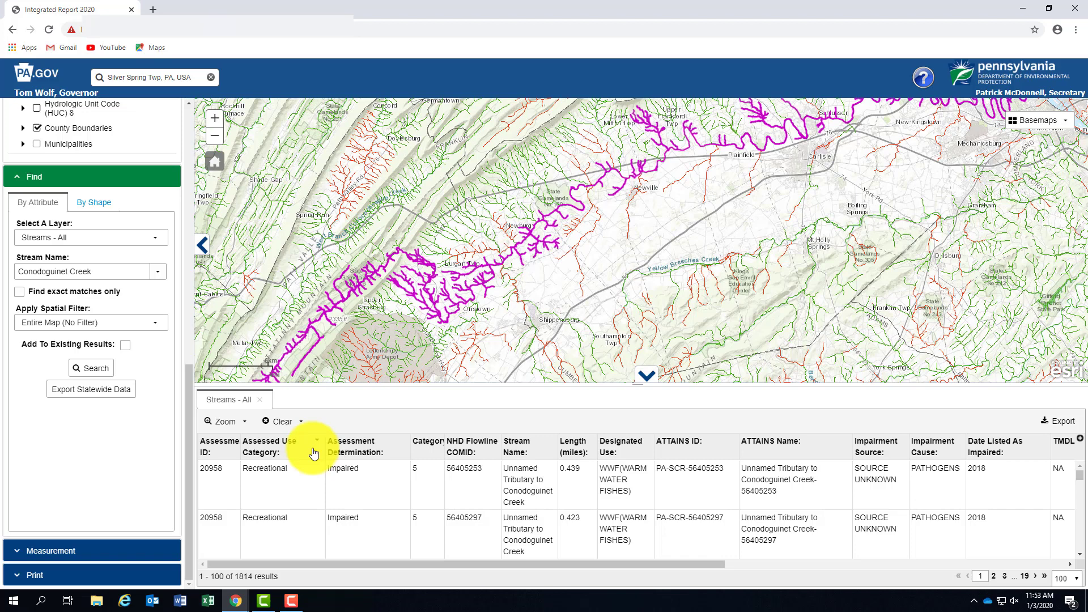
pyautogui.click(1053, 426)
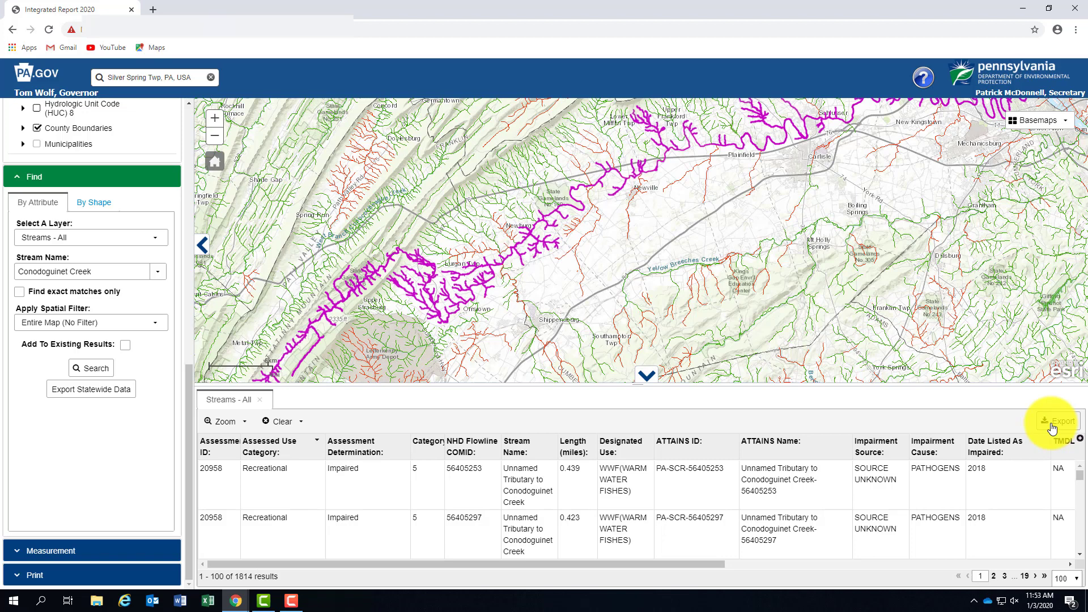
# Zoom to the first result's stream segment and review both of its assessment records on the map
pyautogui.click(220, 485)
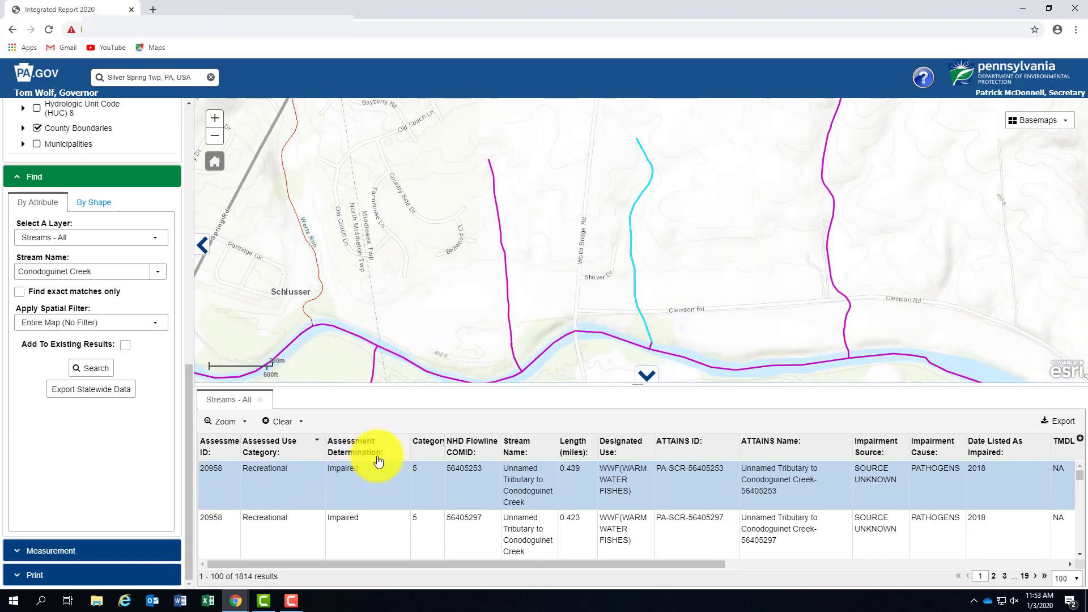
pyautogui.click(641, 314)
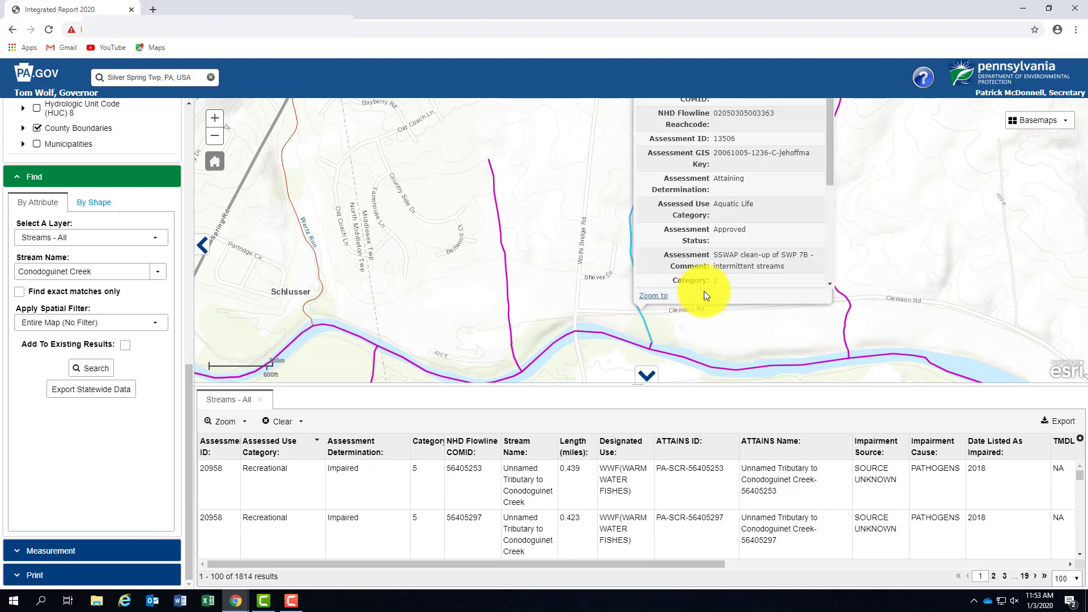
pyautogui.moveTo(961, 186); pyautogui.dragTo(899, 251)
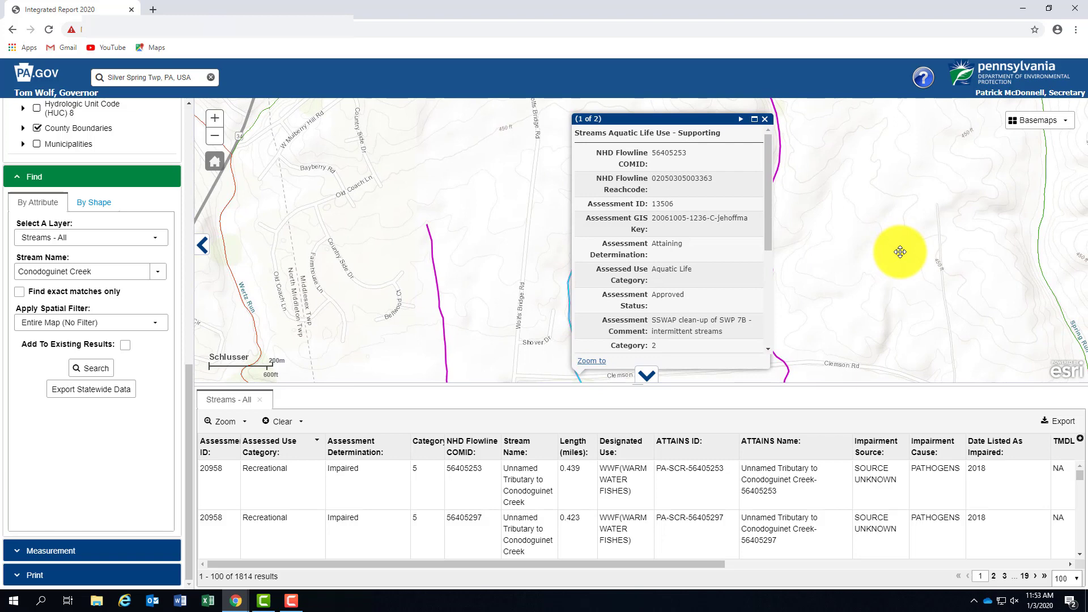
pyautogui.click(740, 120)
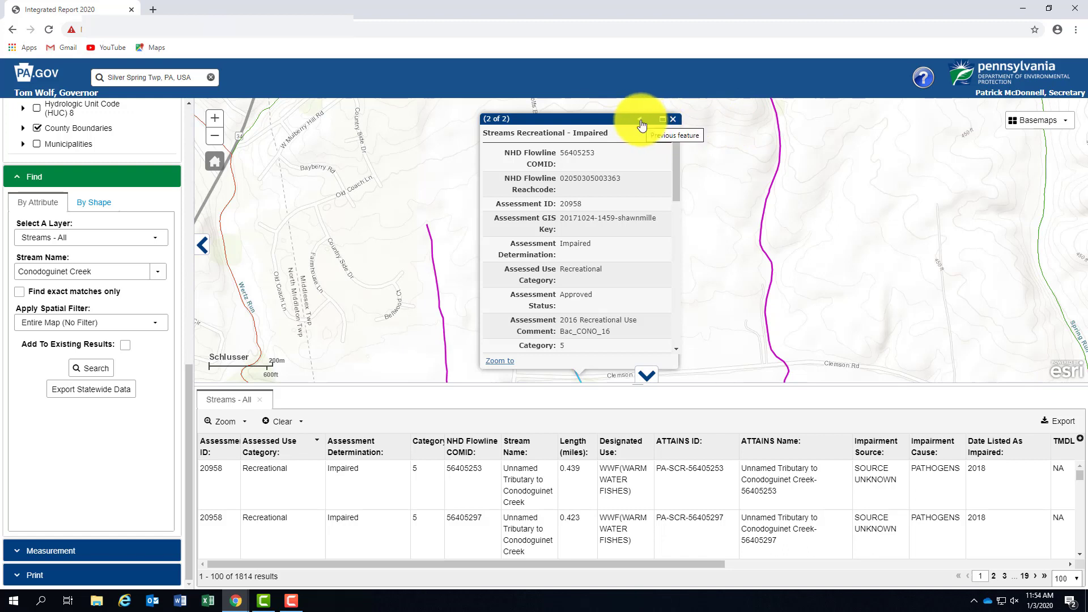
pyautogui.click(640, 121)
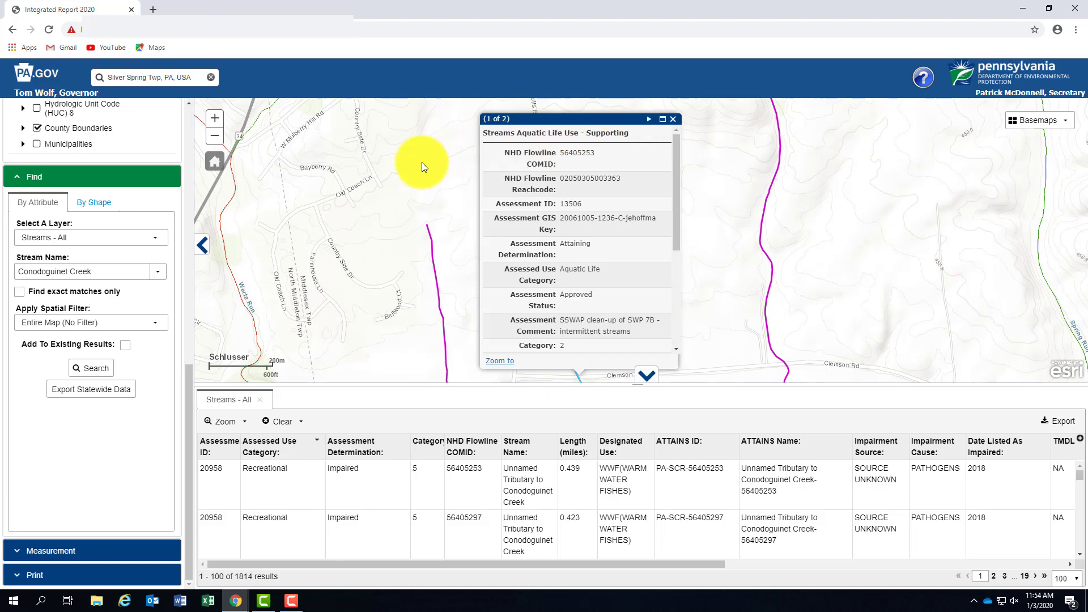
# Clear all features and records from the Streams - All search results and close that results tab
pyautogui.moveTo(185, 404); pyautogui.dragTo(189, 243)
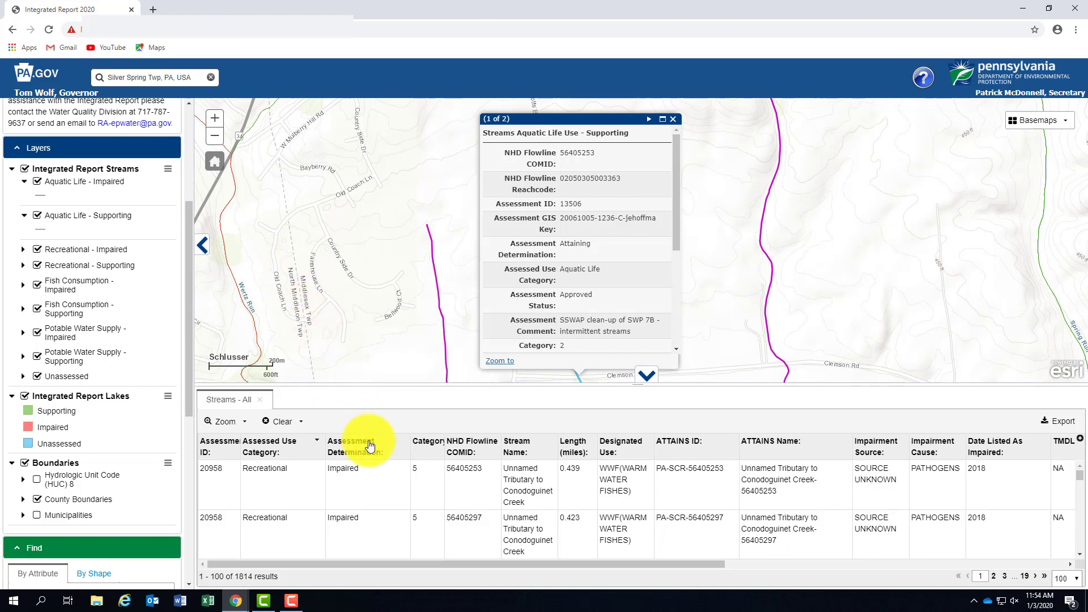
pyautogui.click(283, 422)
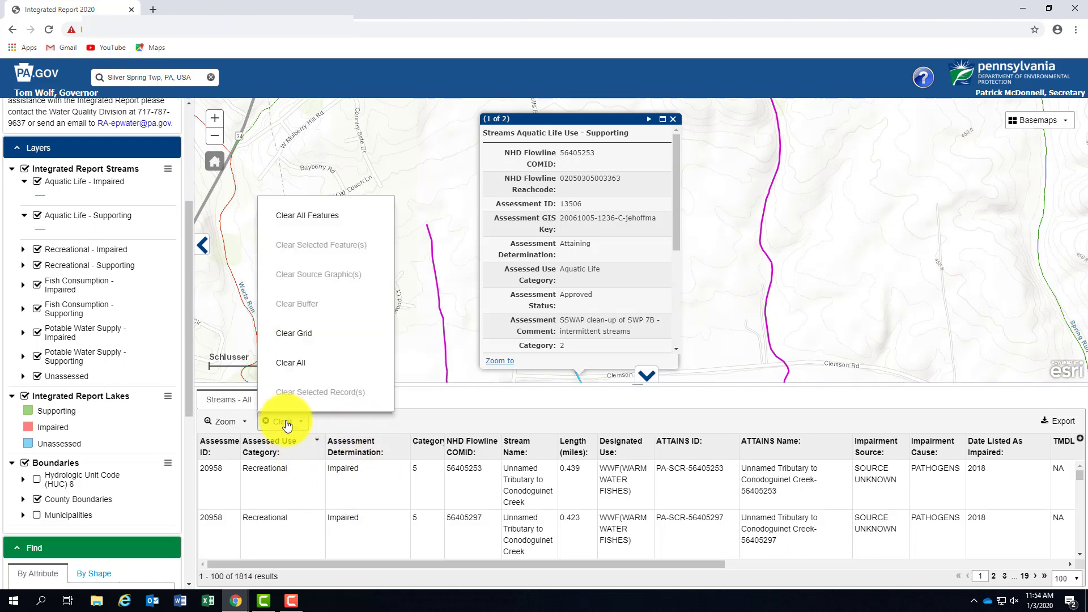
pyautogui.click(289, 363)
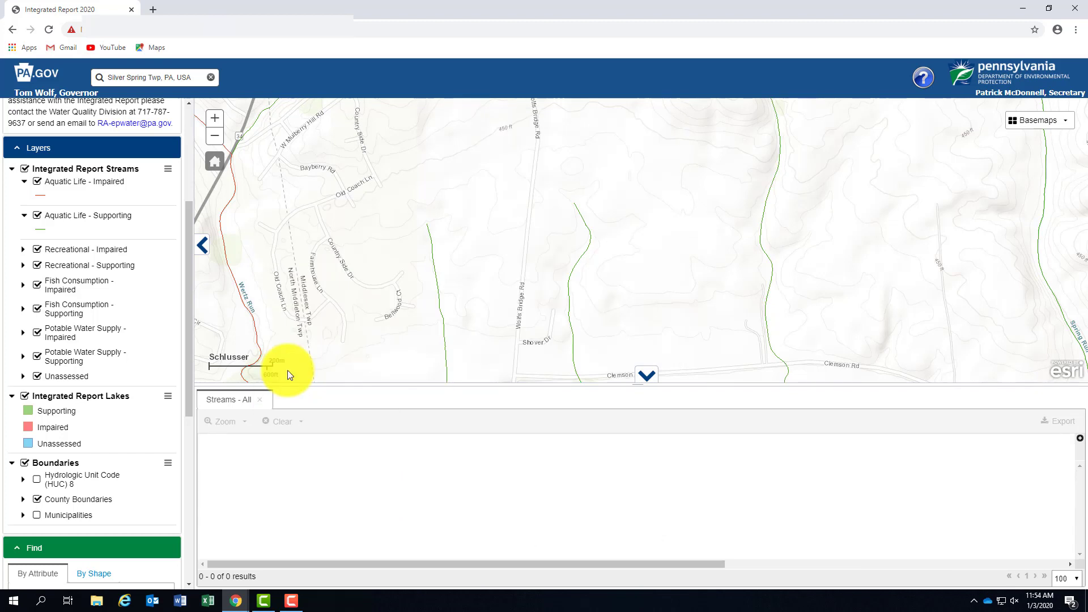
pyautogui.click(260, 400)
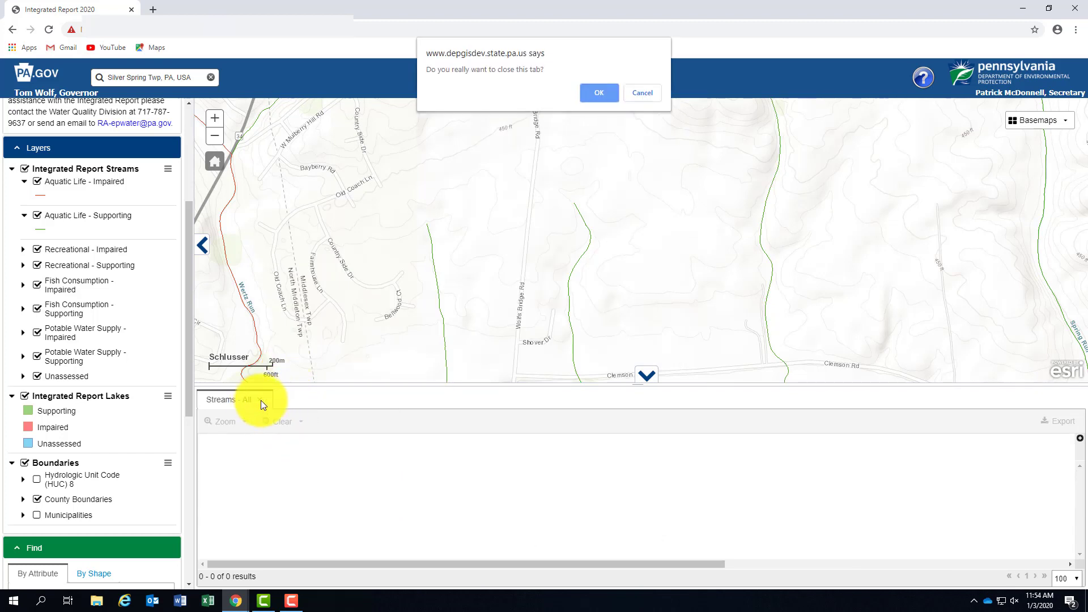
pyautogui.click(599, 95)
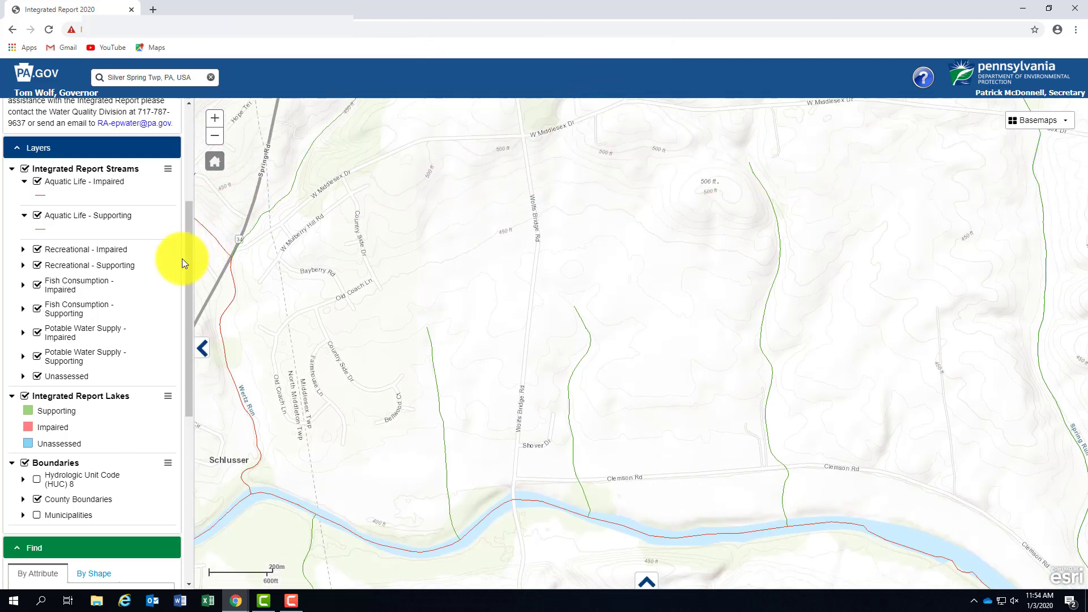
# Set up a search by shape on the Streams Aquatic Life Impaired layer with a 5-mile buffer
pyautogui.moveTo(188, 260); pyautogui.dragTo(188, 433)
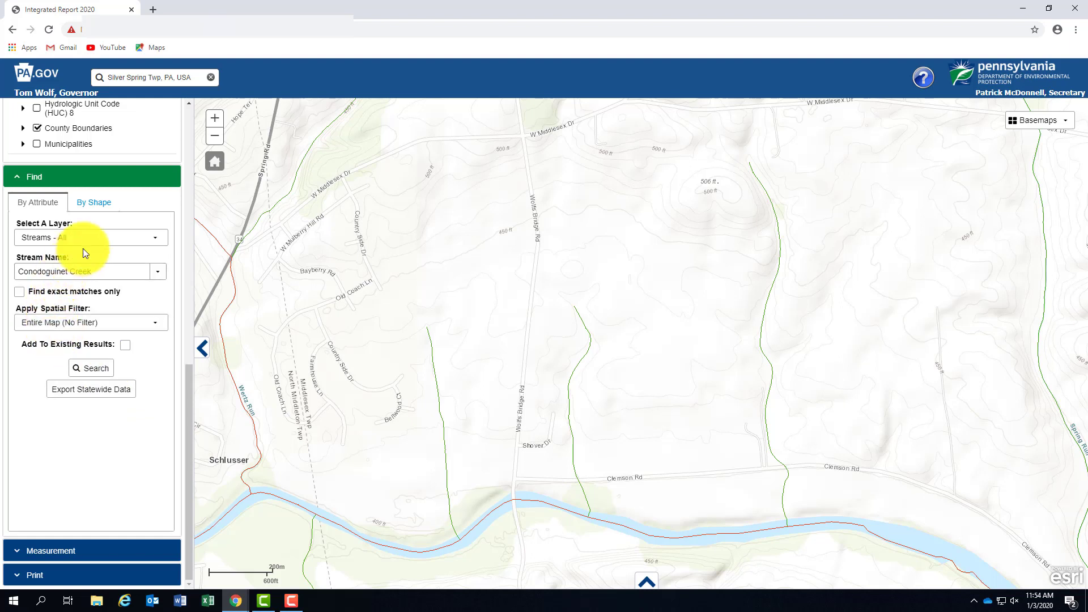
pyautogui.click(101, 207)
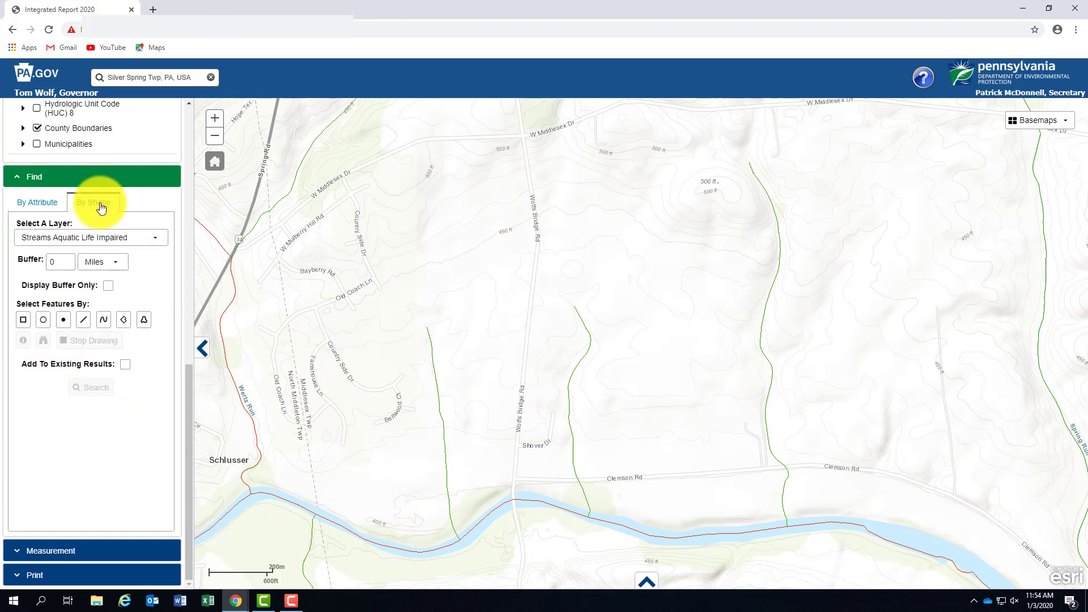
pyautogui.click(103, 241)
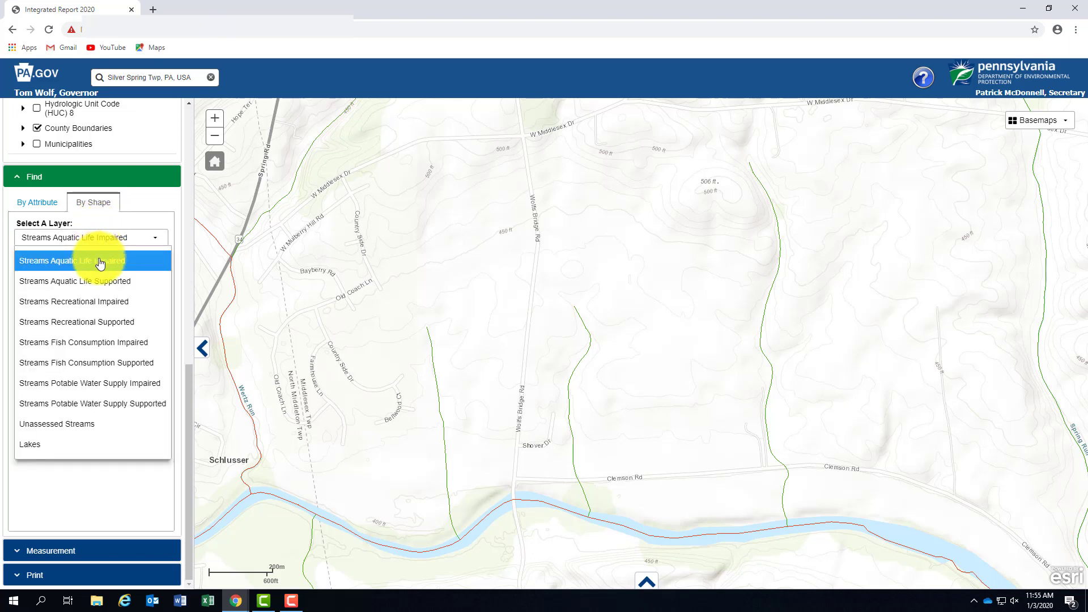
pyautogui.click(100, 262)
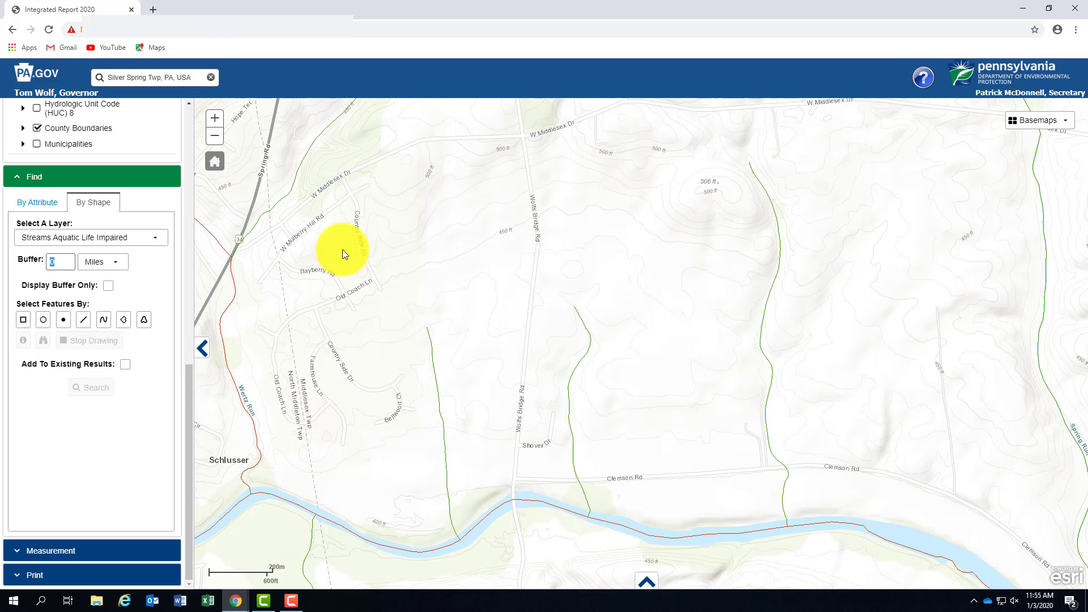
pyautogui.write('5')
# Draw a freehand polygon around the tributary just east of Wolf Bridge Rd and run the buffered stream search
pyautogui.click(144, 322)
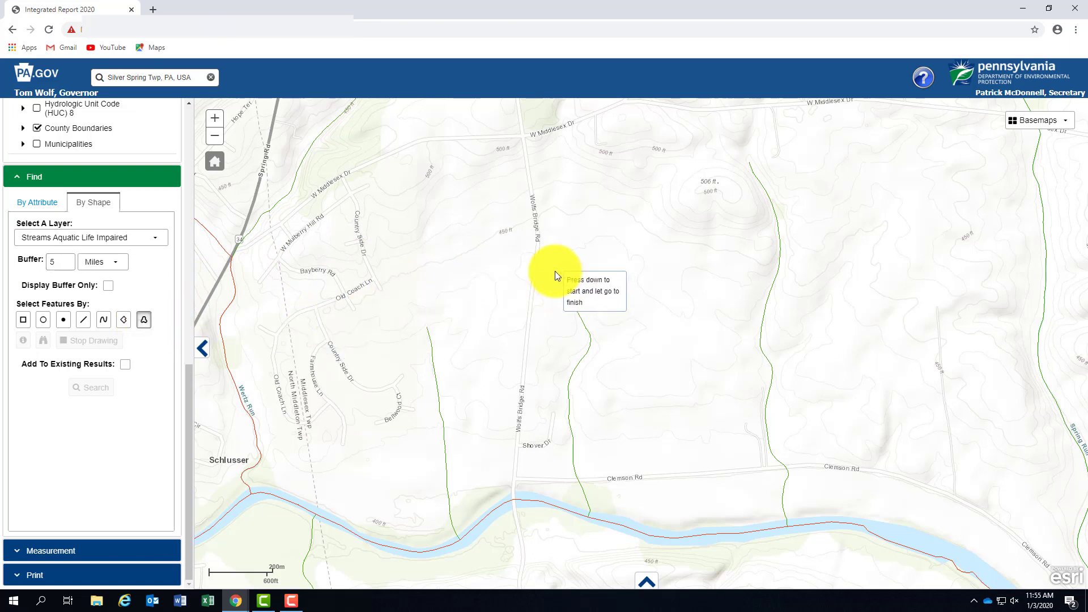
pyautogui.moveTo(555, 271)
pyautogui.mouseDown()
pyautogui.moveTo(611, 284)
pyautogui.moveTo(658, 357)
pyautogui.mouseUp()
pyautogui.moveTo(615, 517)
pyautogui.mouseDown()
pyautogui.moveTo(546, 477)
pyautogui.moveTo(520, 365)
pyautogui.moveTo(541, 277)
pyautogui.mouseUp()
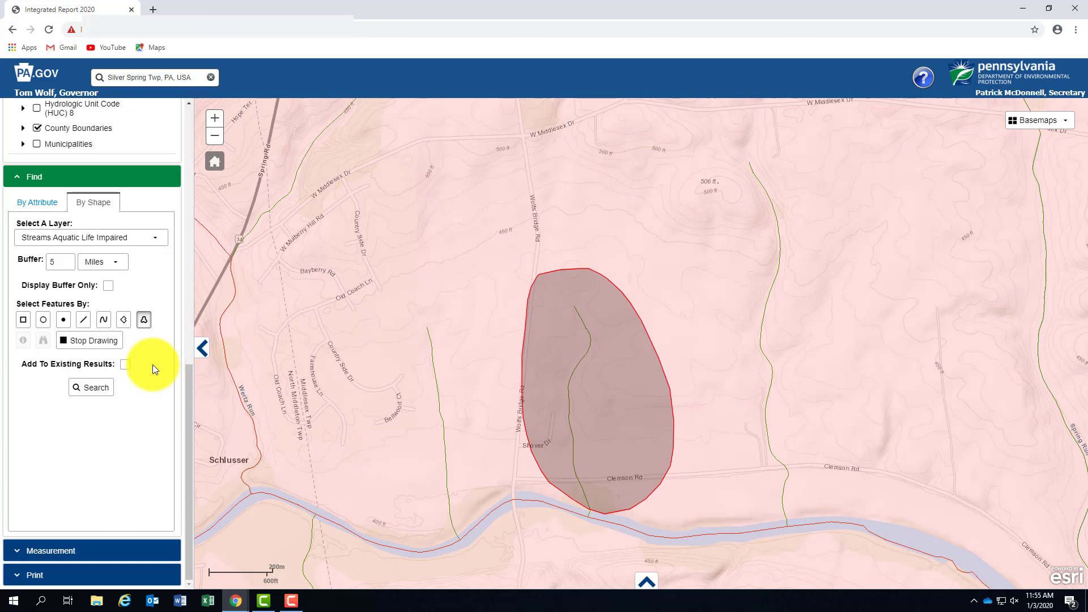
pyautogui.click(91, 389)
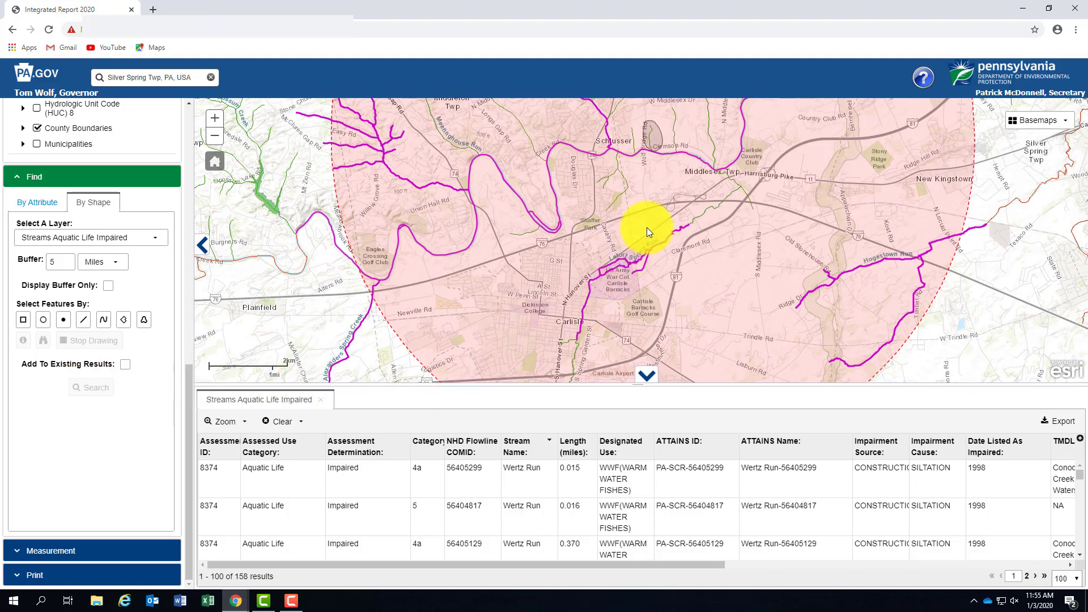
# View the whole search buffer with its highlighted streams on the map and close the Streams Aquatic Life Impaired results
pyautogui.click(215, 139)
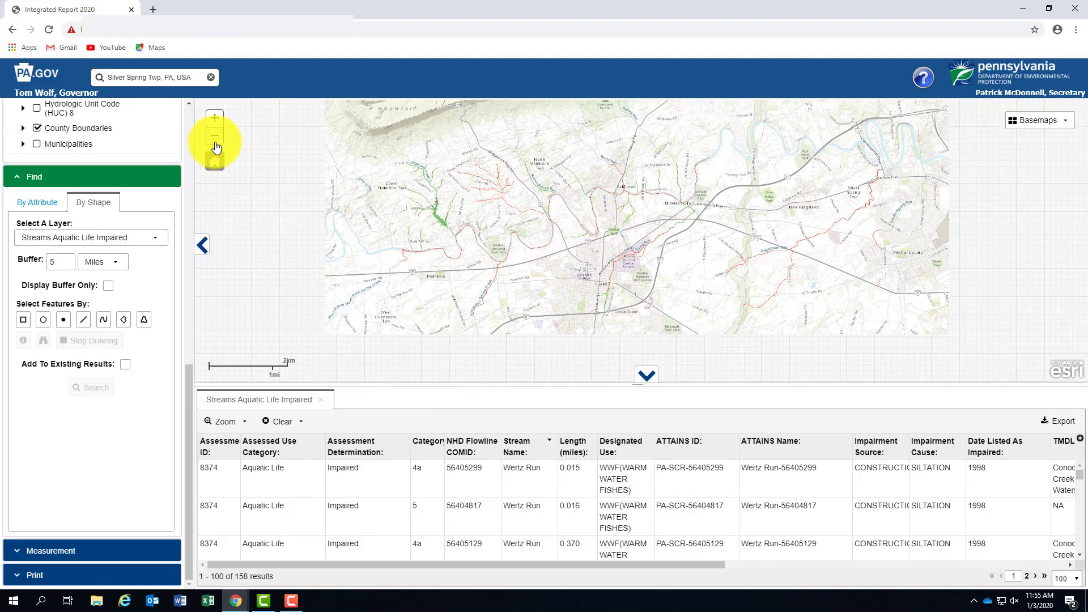
pyautogui.click(215, 142)
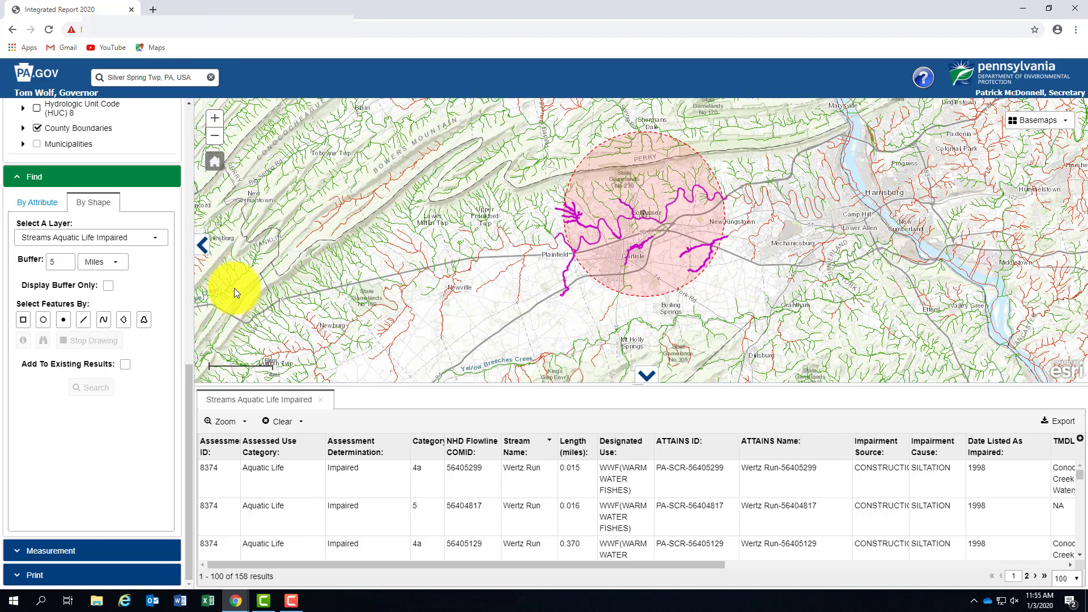
pyautogui.click(321, 400)
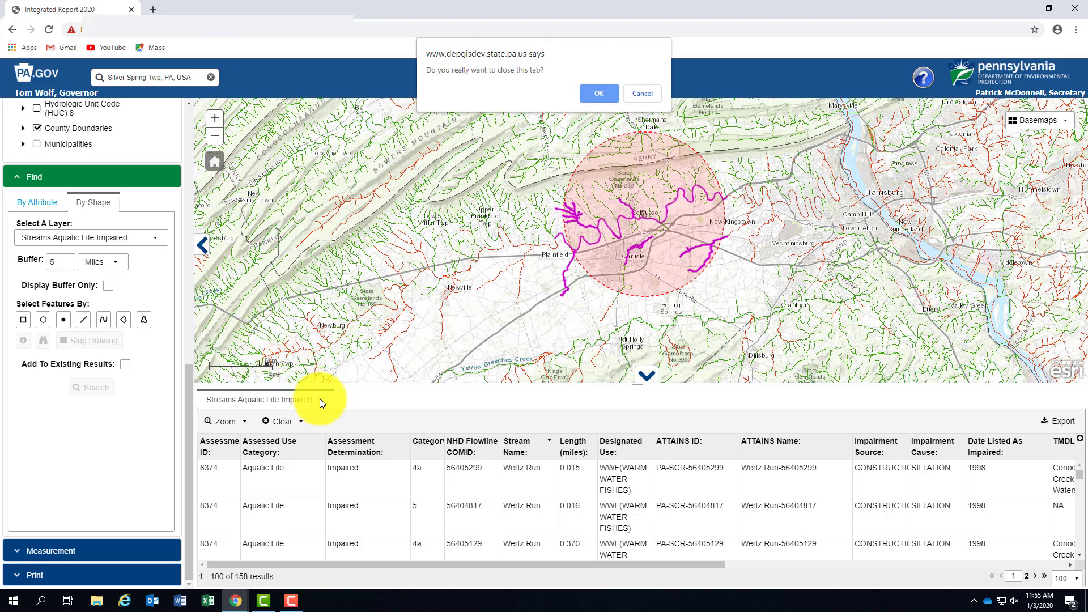
pyautogui.click(600, 98)
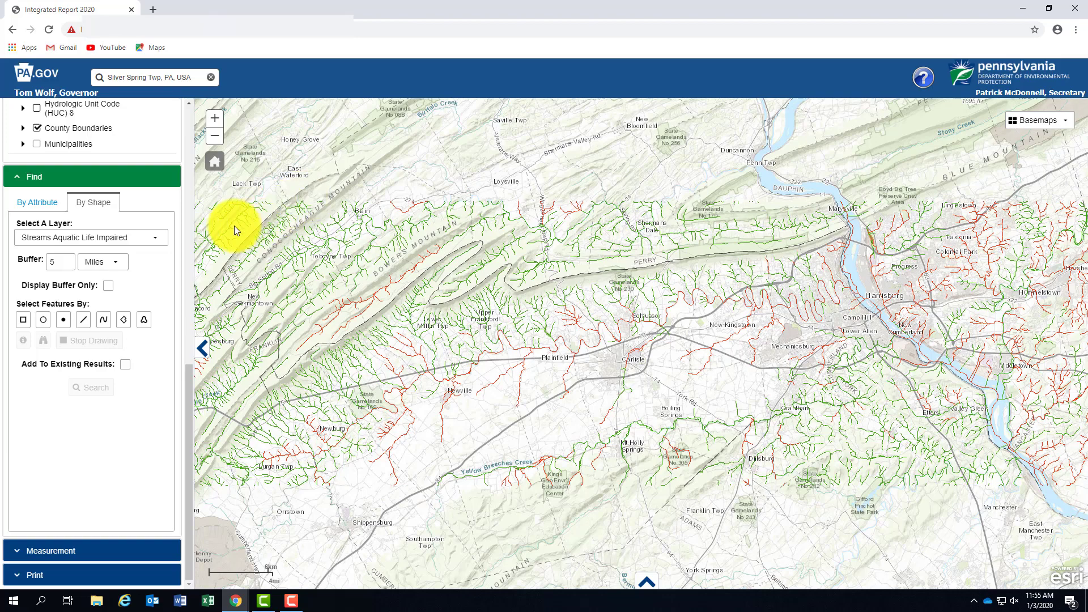
# Measure the distance in miles along the short tributary east of Schlusser down to the creek
pyautogui.click(214, 129)
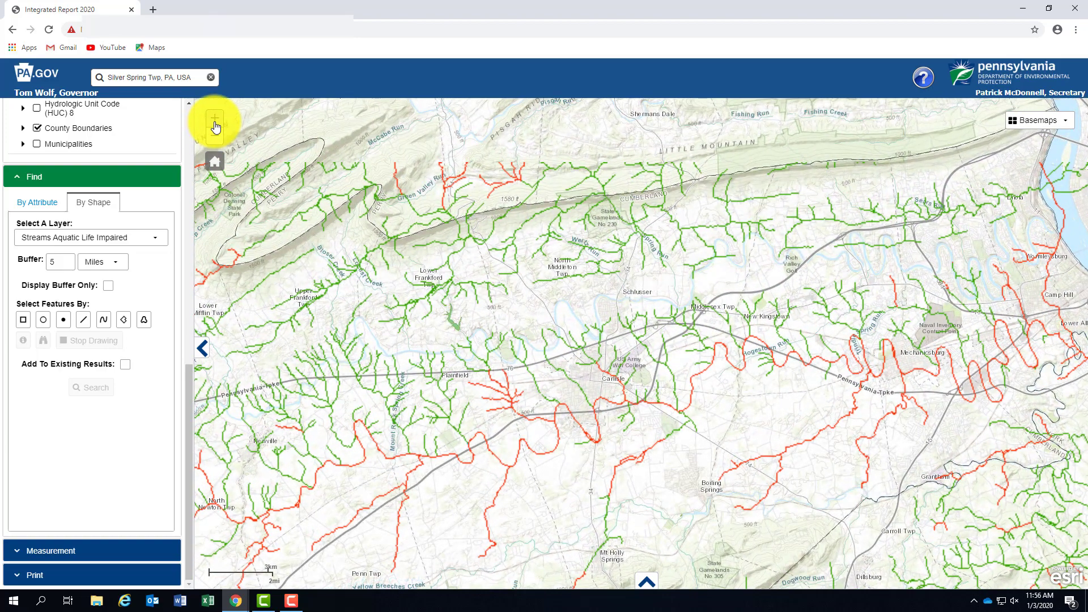
pyautogui.click(214, 123)
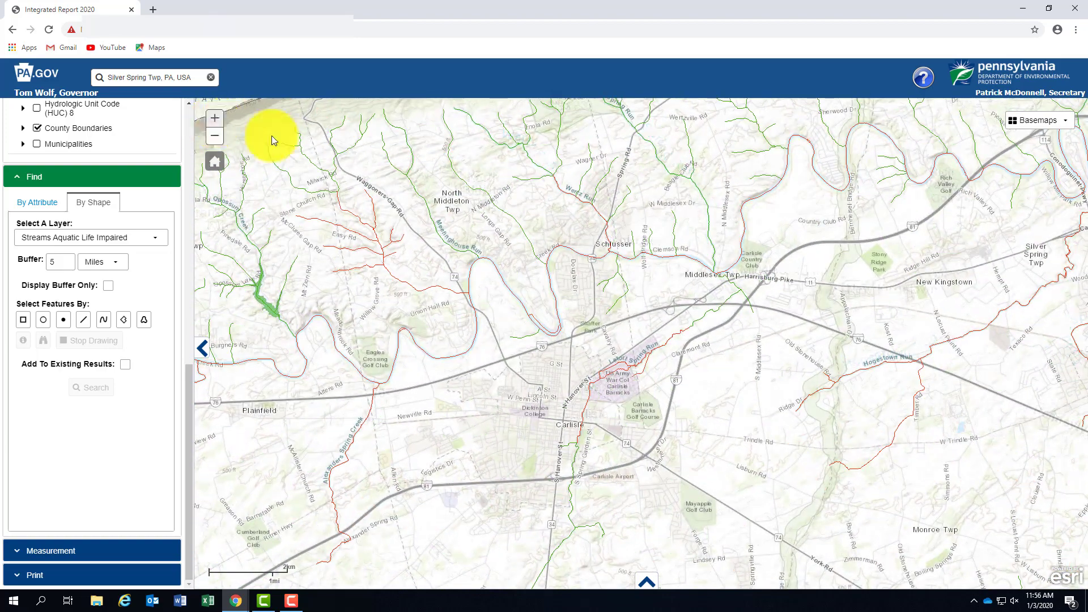
pyautogui.click(215, 118)
pyautogui.scroll(-1, 511, 151)
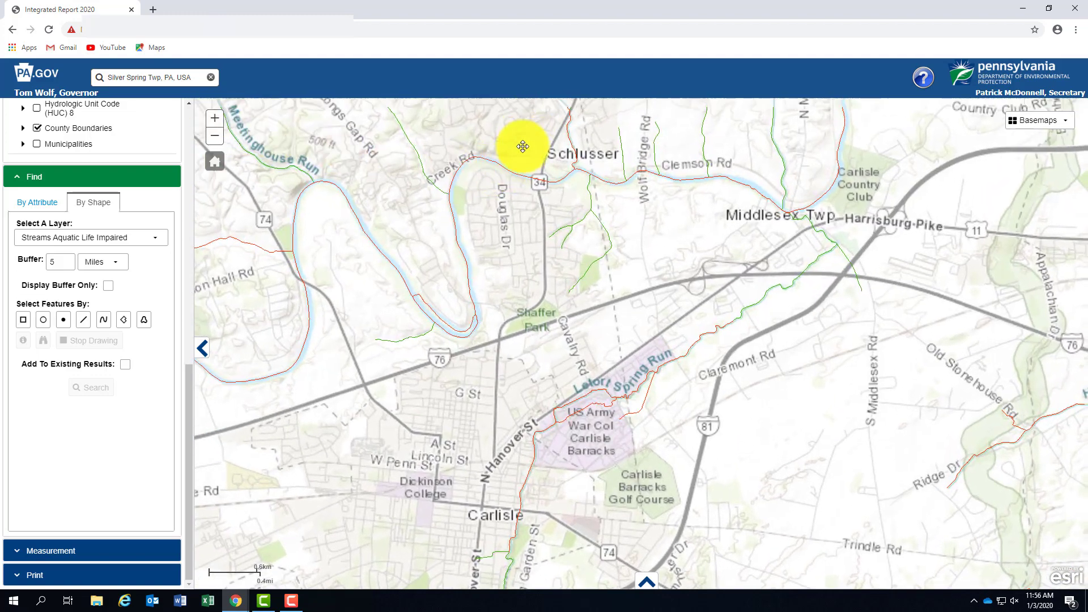
pyautogui.moveTo(517, 146); pyautogui.dragTo(492, 287)
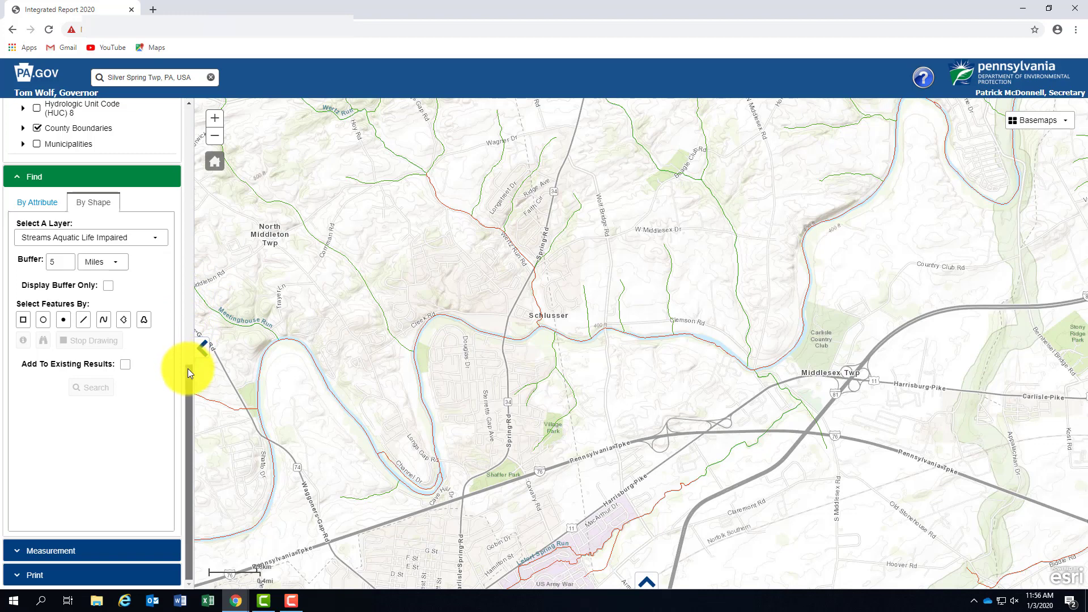
pyautogui.click(60, 551)
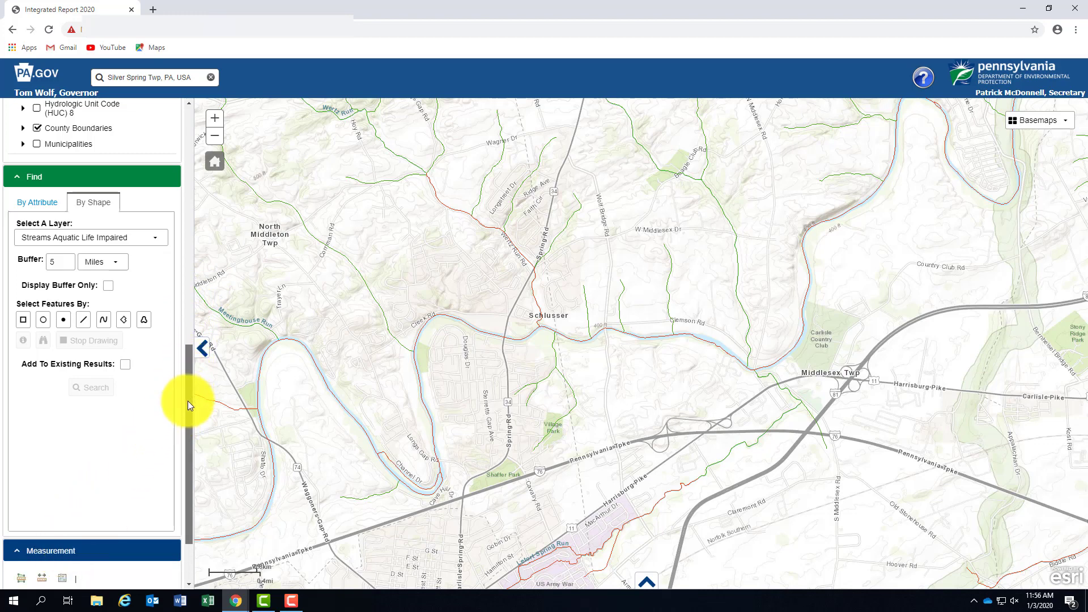
pyautogui.scroll(-2, 188, 400)
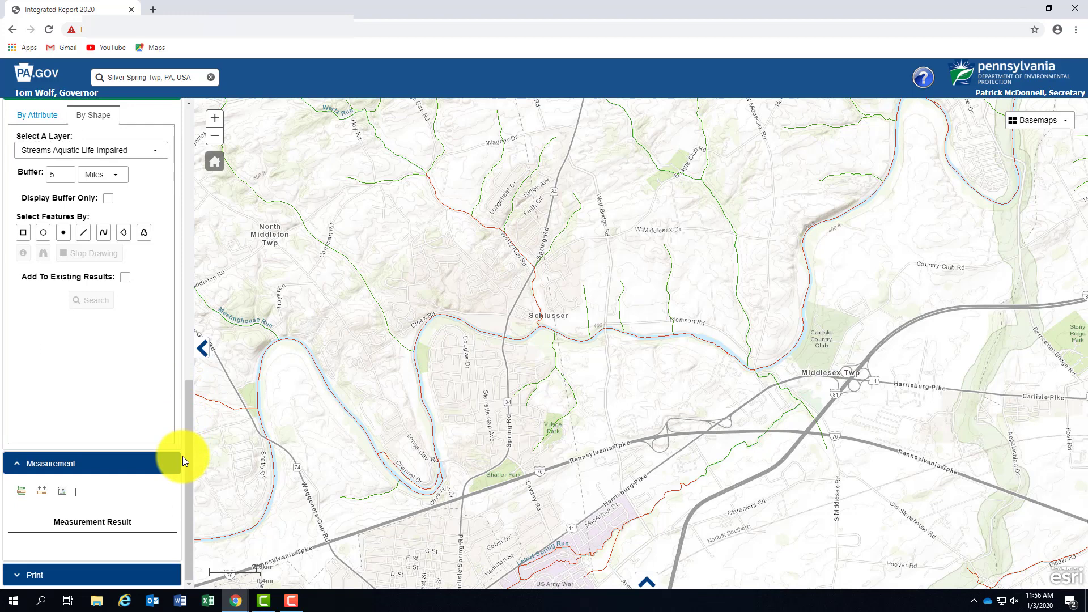
pyautogui.click(44, 499)
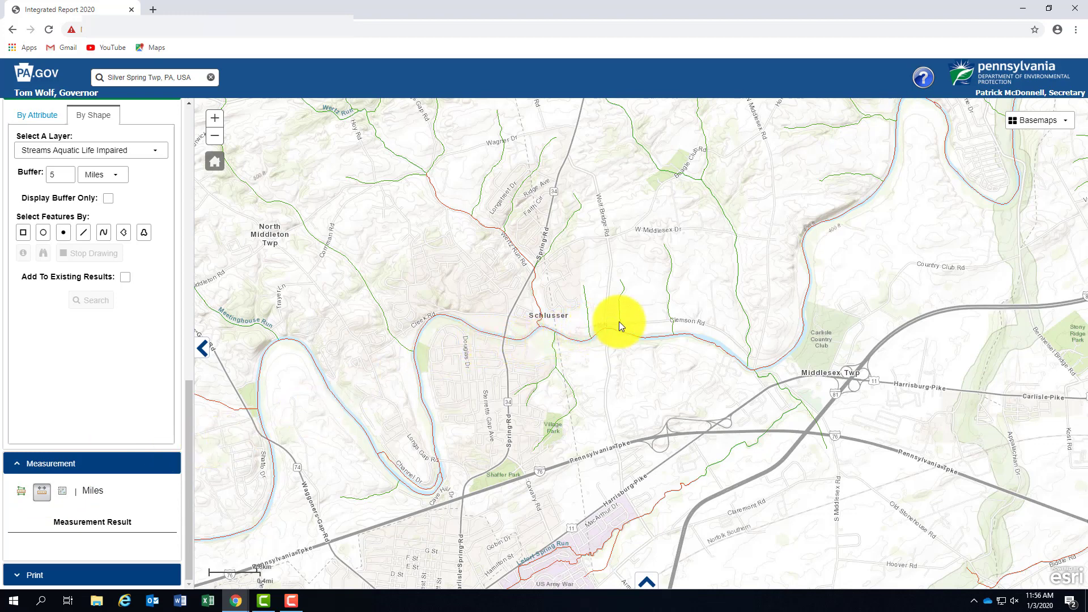
pyautogui.click(621, 281)
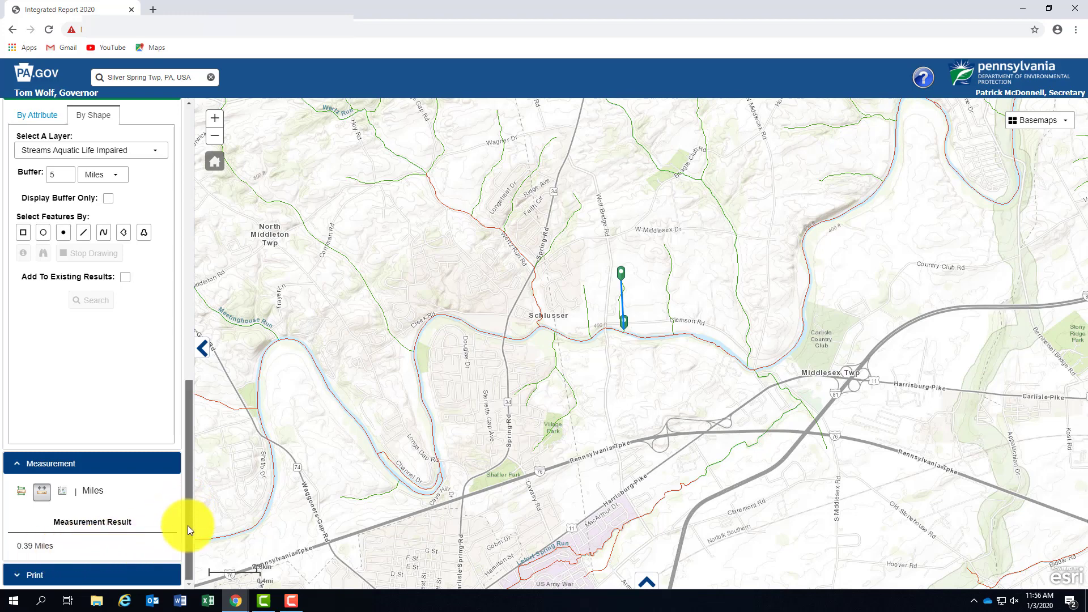
# Open the map print options and enter "stream" as the print title
pyautogui.click(56, 582)
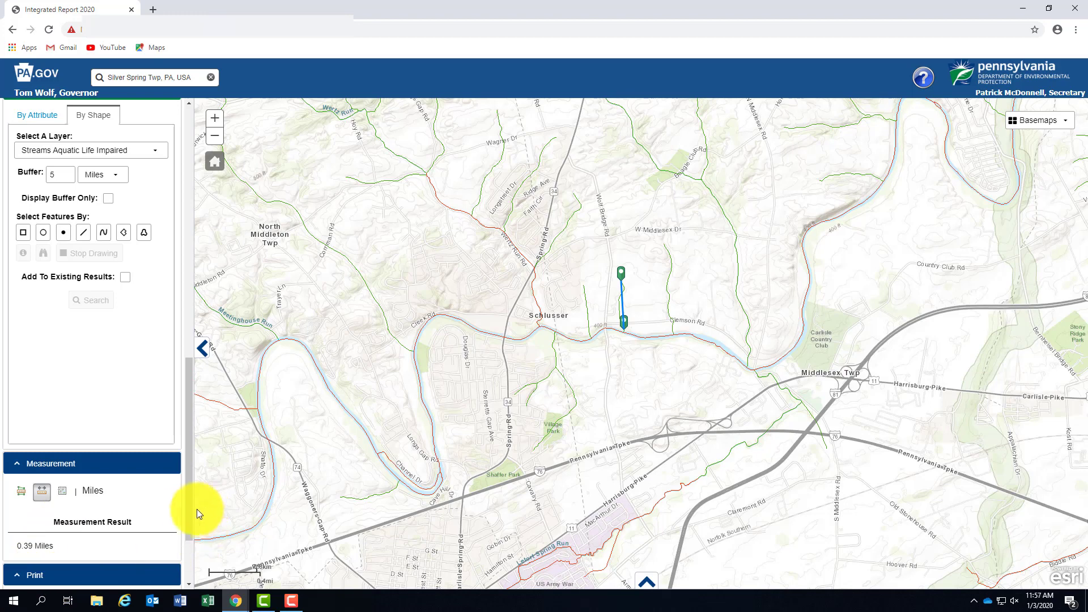
pyautogui.moveTo(190, 512); pyautogui.dragTo(187, 558)
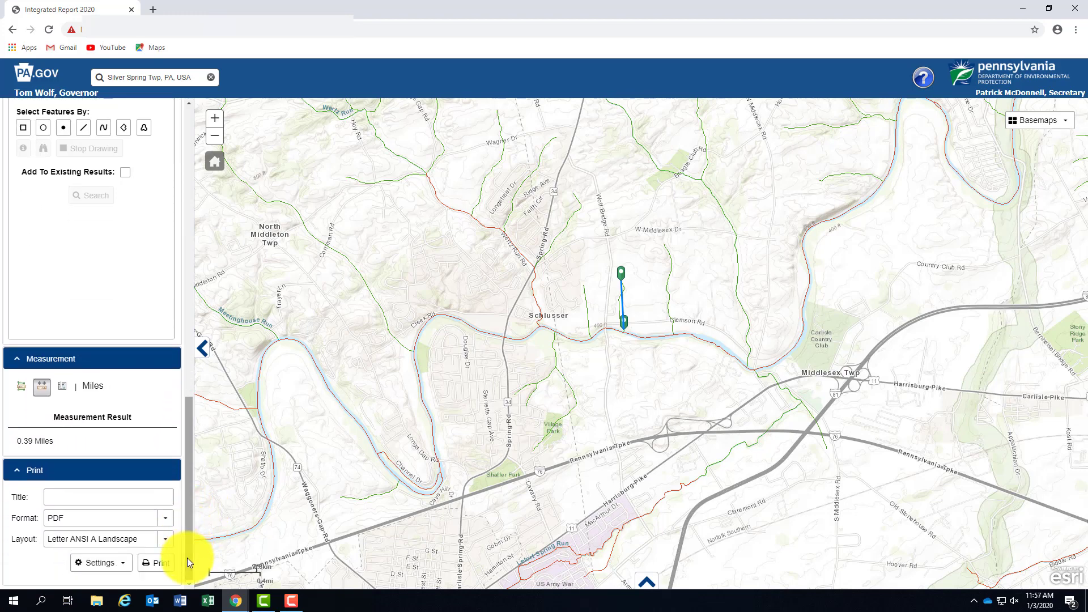
pyautogui.click(125, 496)
pyautogui.write('stre')
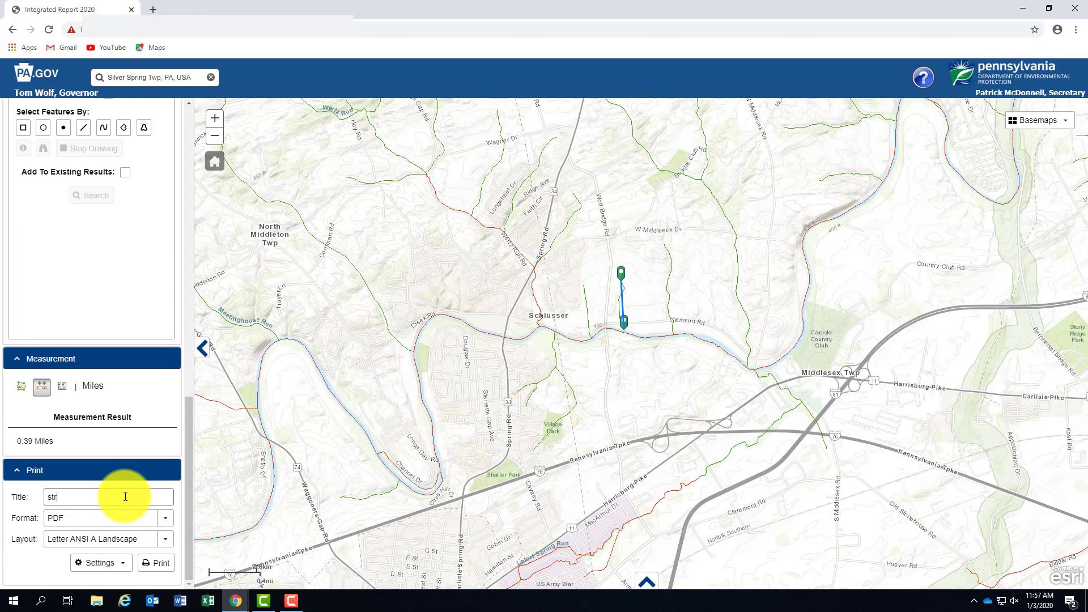
pyautogui.write('am')
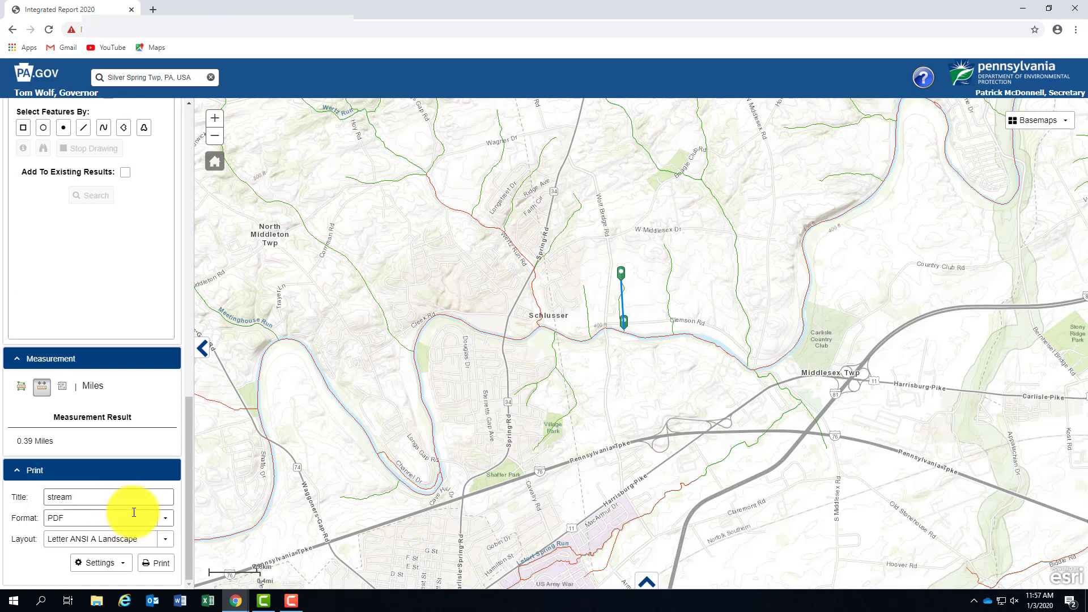
# Review the print format, page layout choices and advanced print settings, keeping PDF and Letter ANSI A Landscape, and return to the introduction
pyautogui.click(172, 521)
pyautogui.click(170, 519)
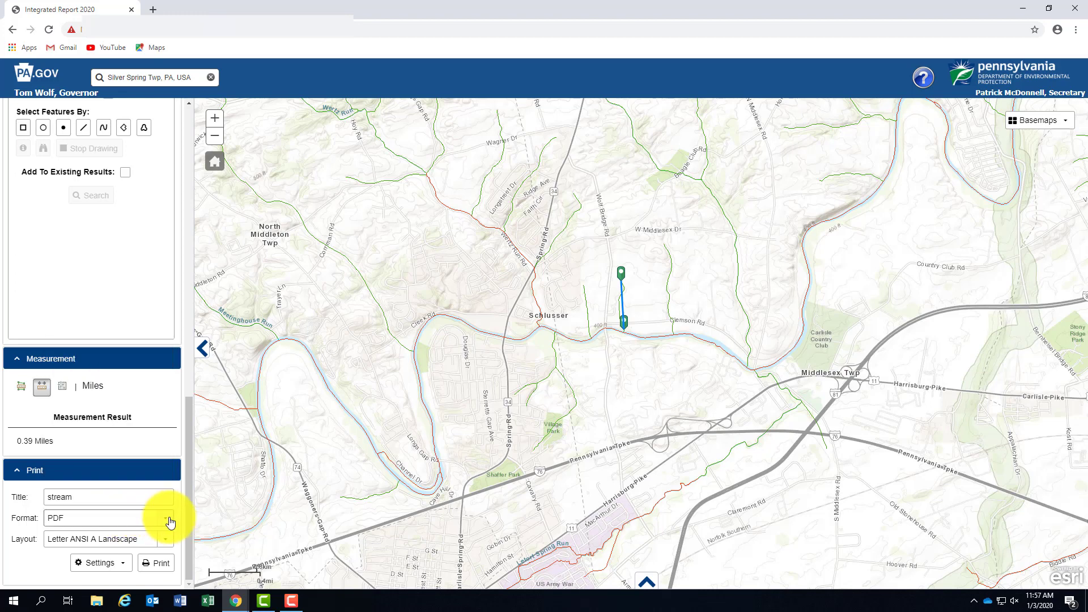
pyautogui.click(169, 540)
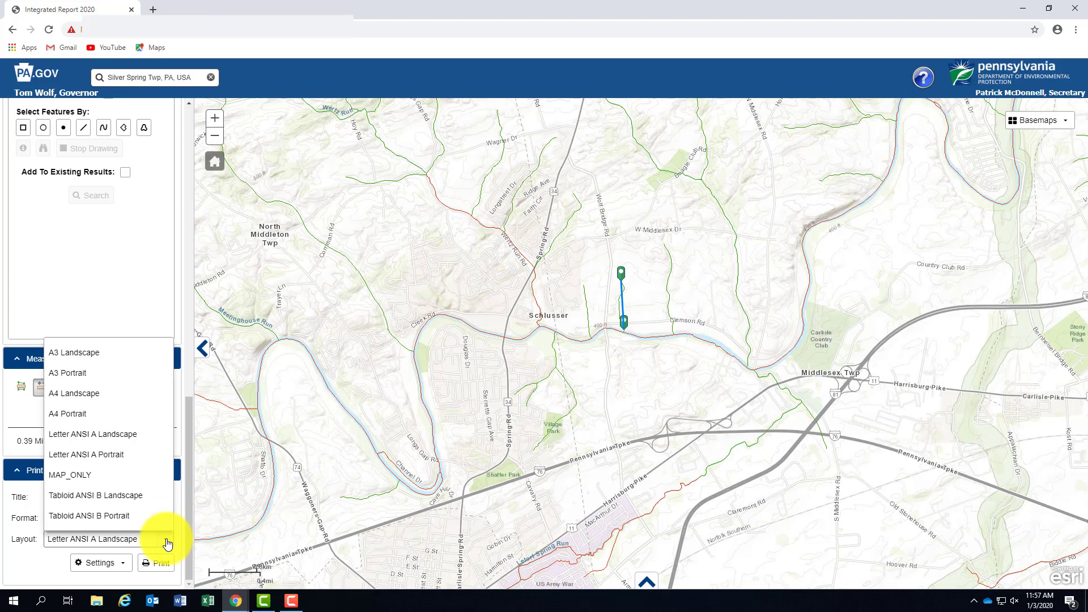
pyautogui.click(167, 542)
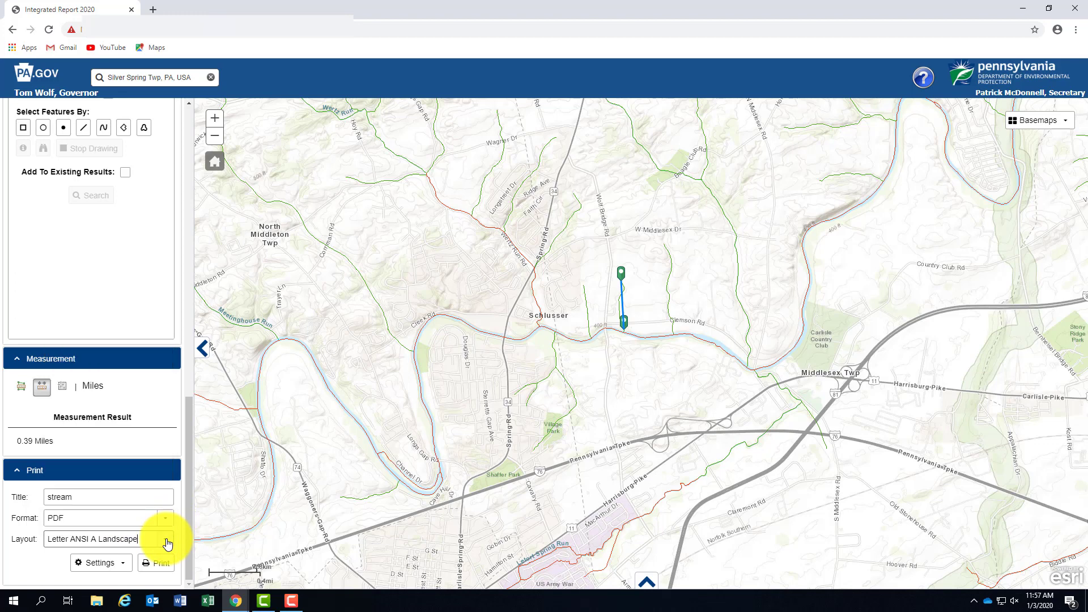
pyautogui.click(124, 564)
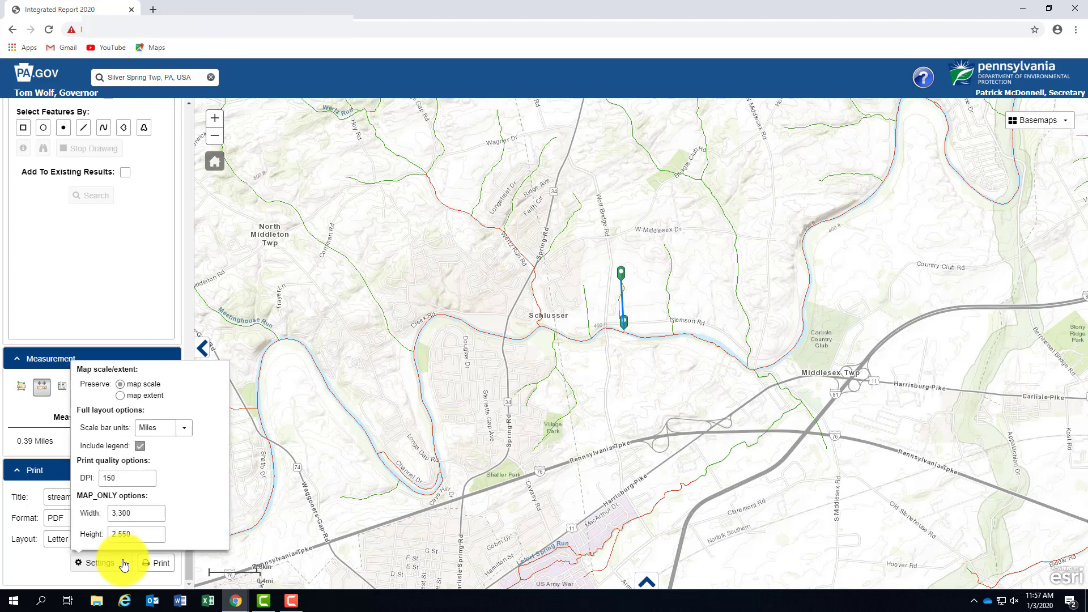
pyautogui.click(46, 561)
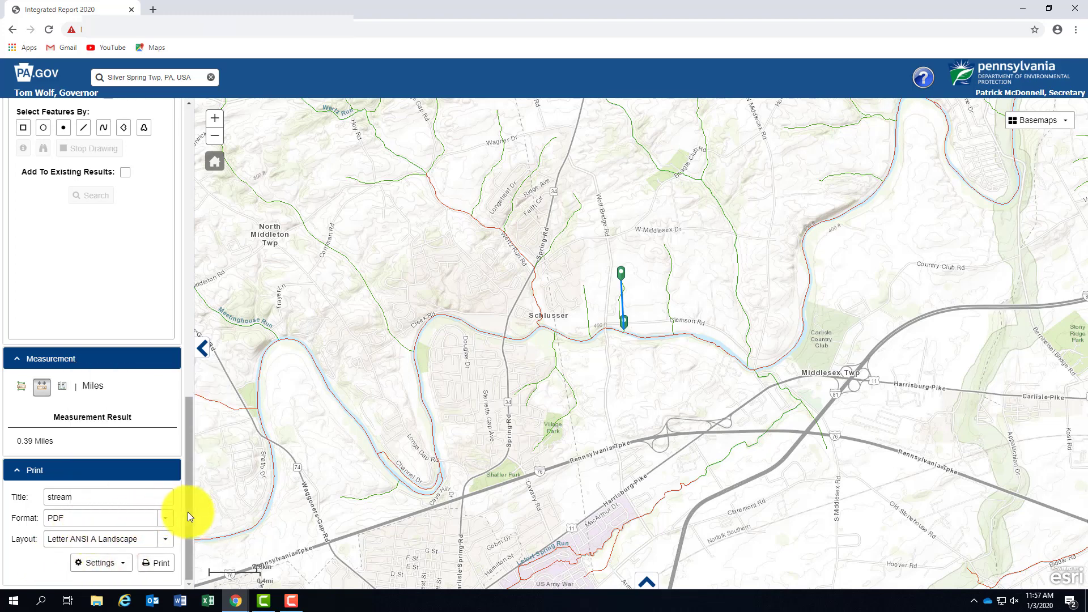
pyautogui.moveTo(188, 511); pyautogui.dragTo(195, 182)
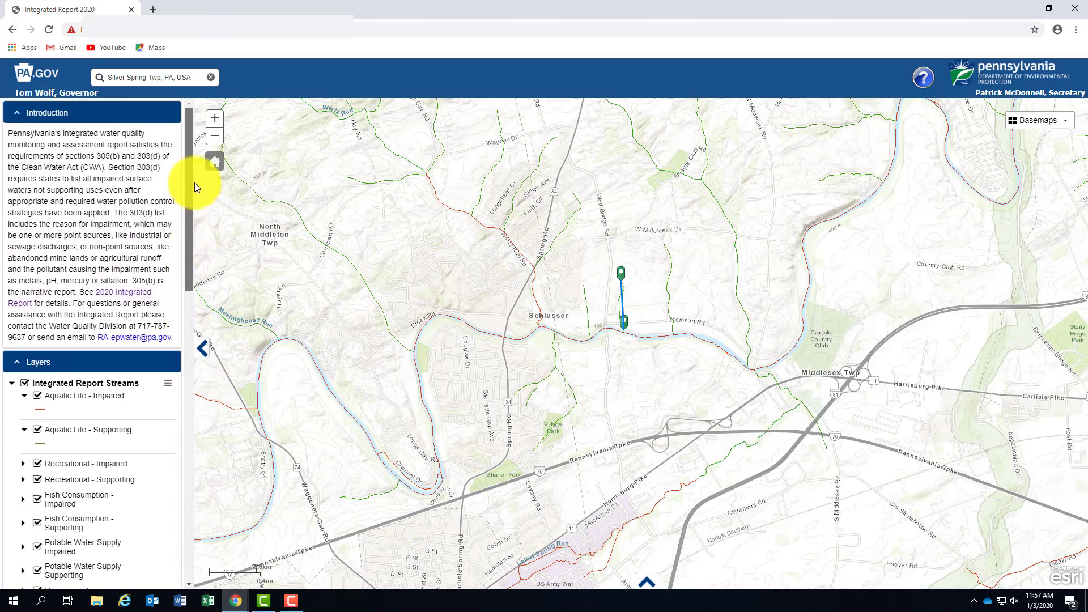